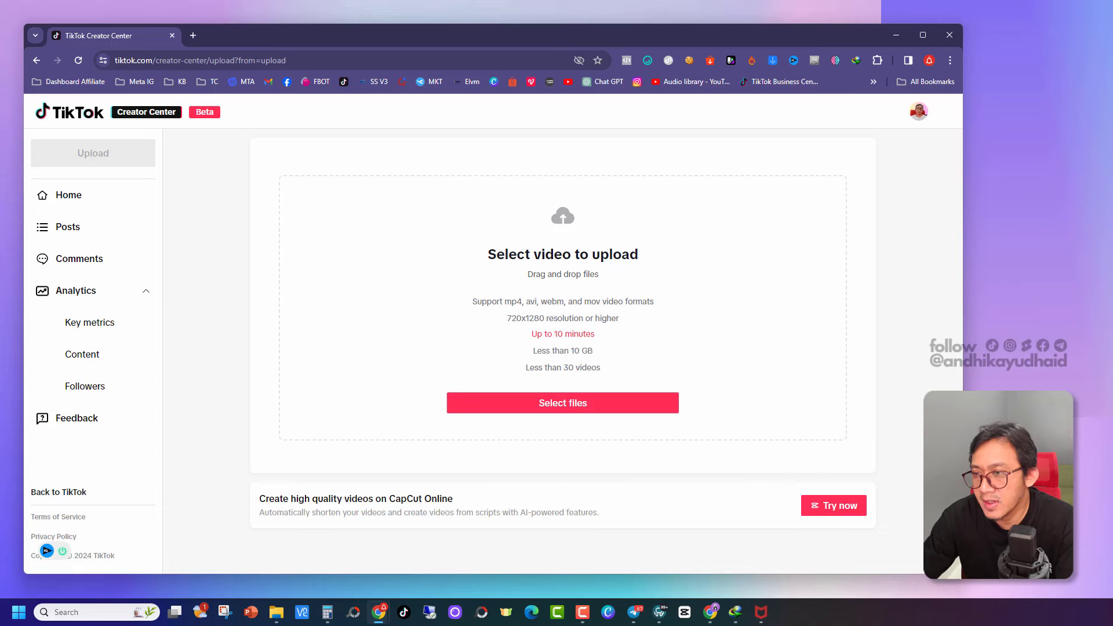
Upload the video file mic tnw kl6.mp4 and look over its post settings.
left_click_drag(1112, 197, 553, 360)
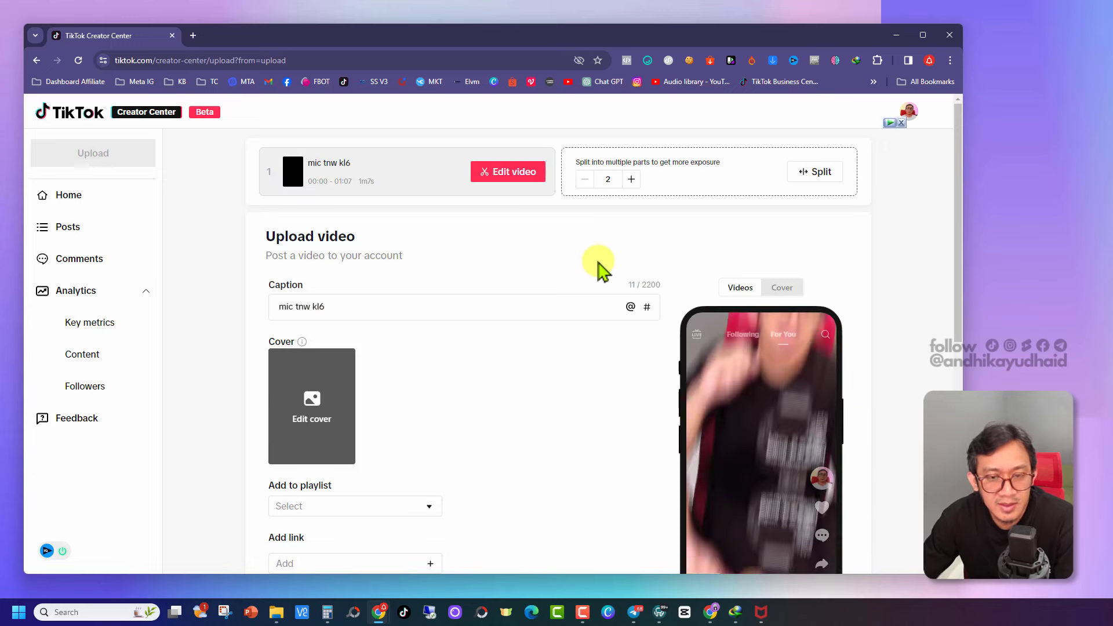
scroll(569, 278, "down", 3)
scroll(624, 366, "down", 2)
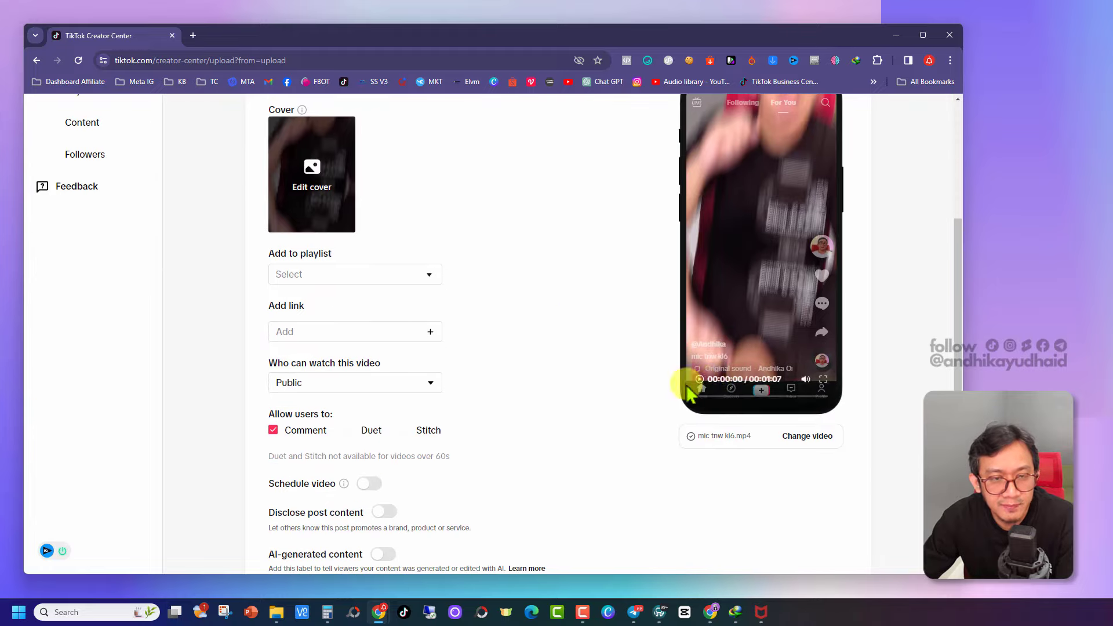
scroll(567, 390, "up", 5)
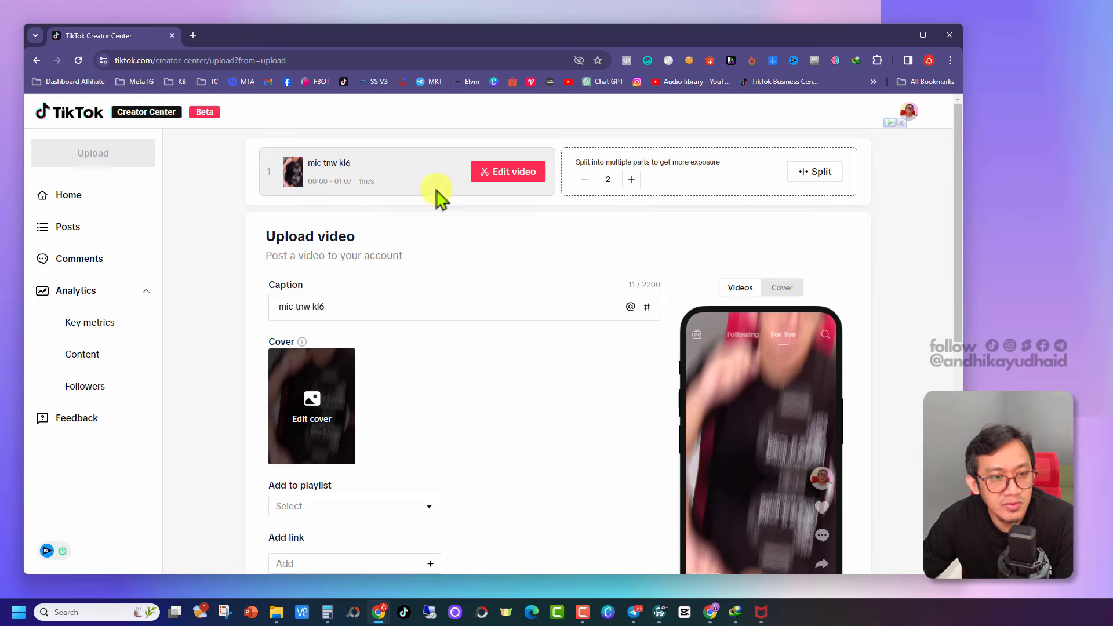
Examine the favorite and recommended sounds in the video editor, and leave it without saving an edit.
left_click(512, 175)
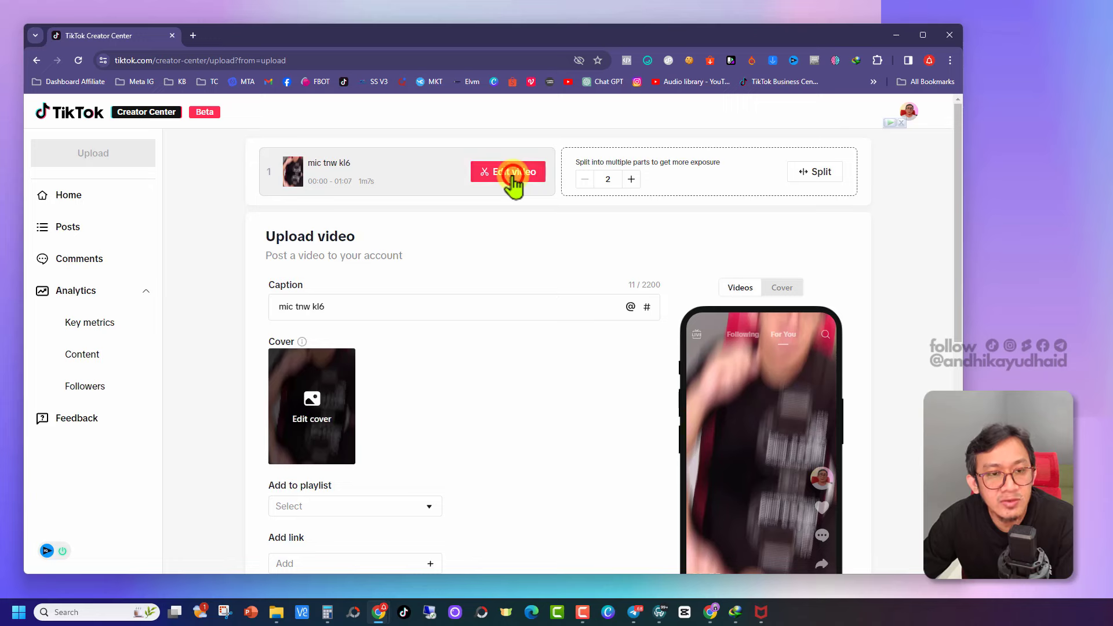
mouse_move(441, 259)
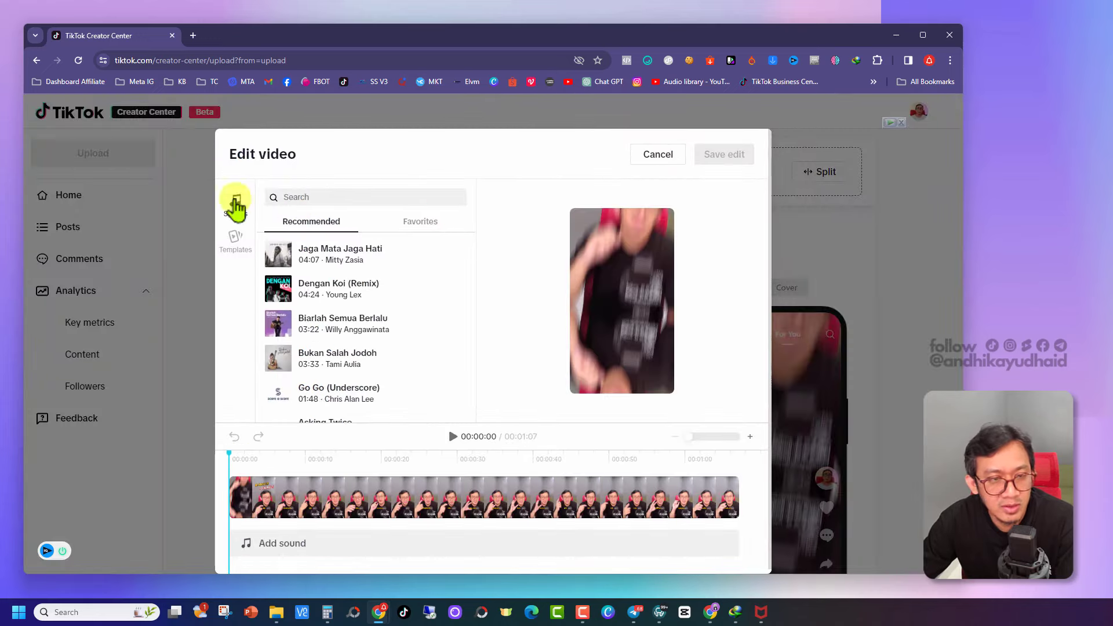
left_click(413, 224)
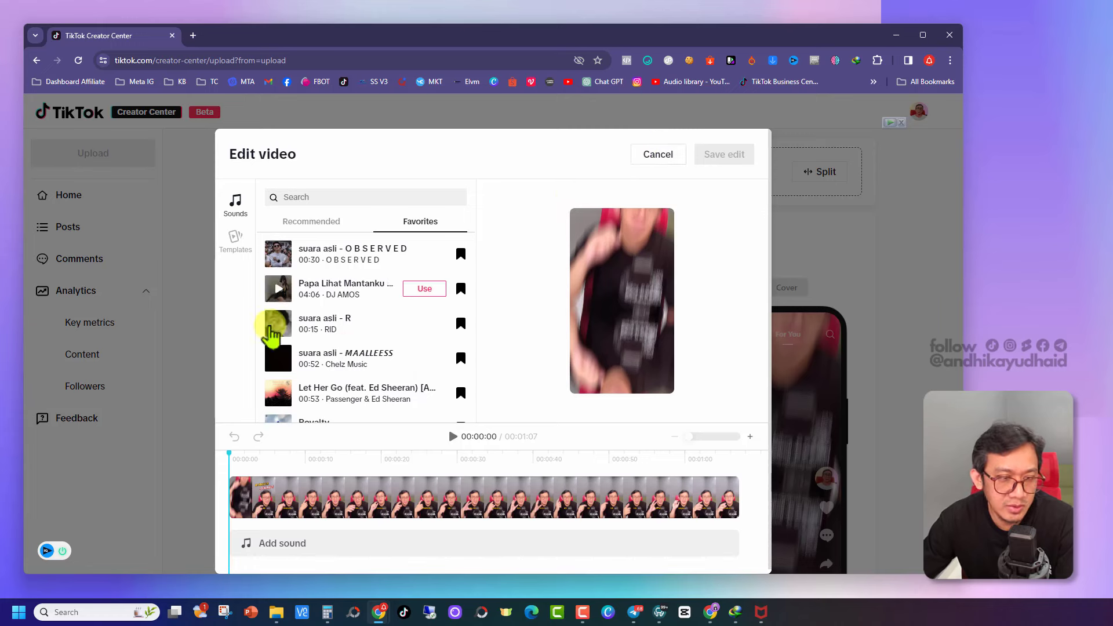
left_click(331, 193)
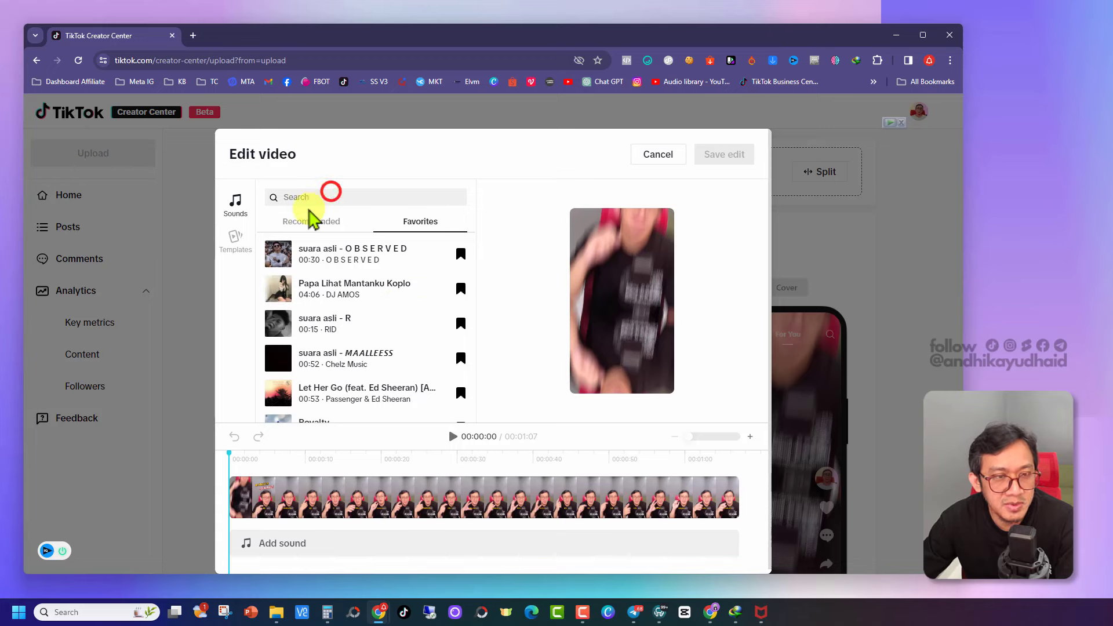
left_click(299, 221)
left_click(338, 199)
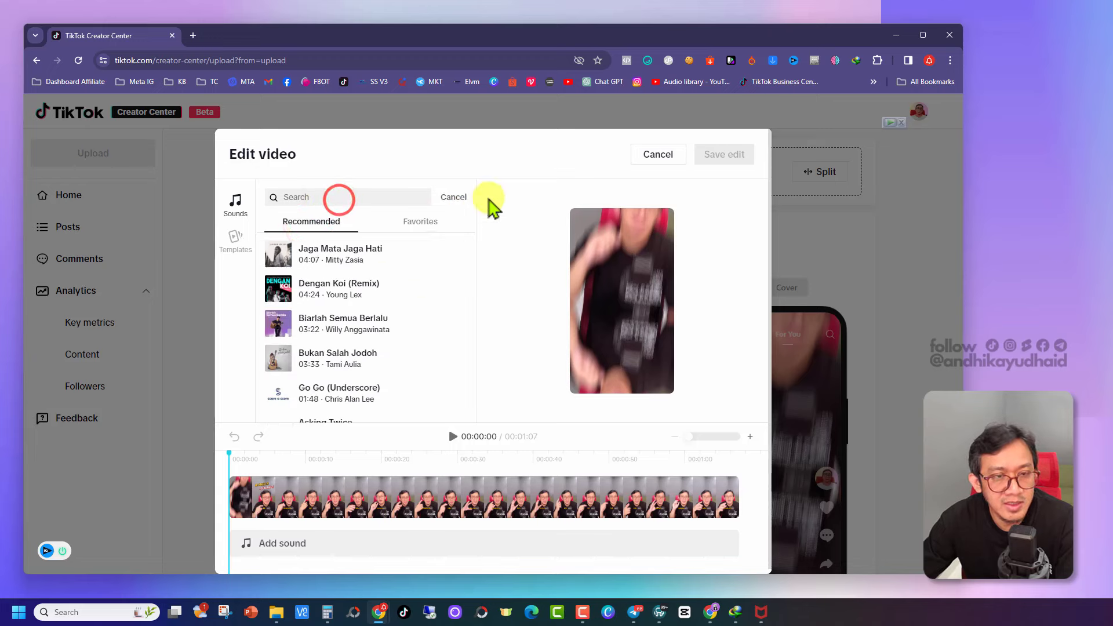
left_click(651, 155)
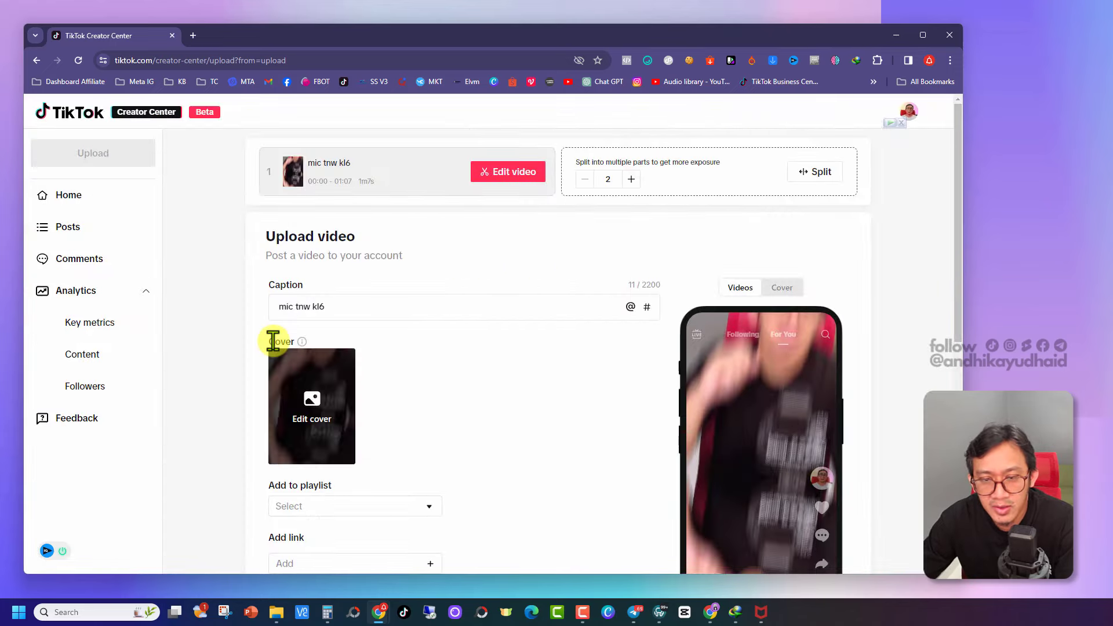
scroll(235, 313, "down", 2)
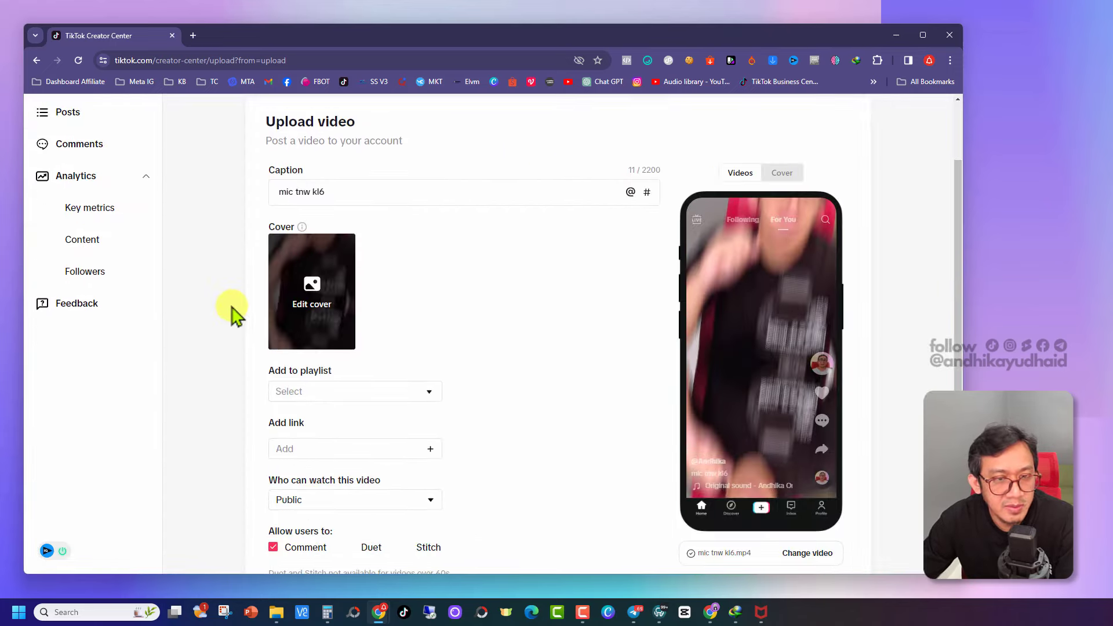
scroll(232, 319, "down", 3)
scroll(406, 325, "up", 1)
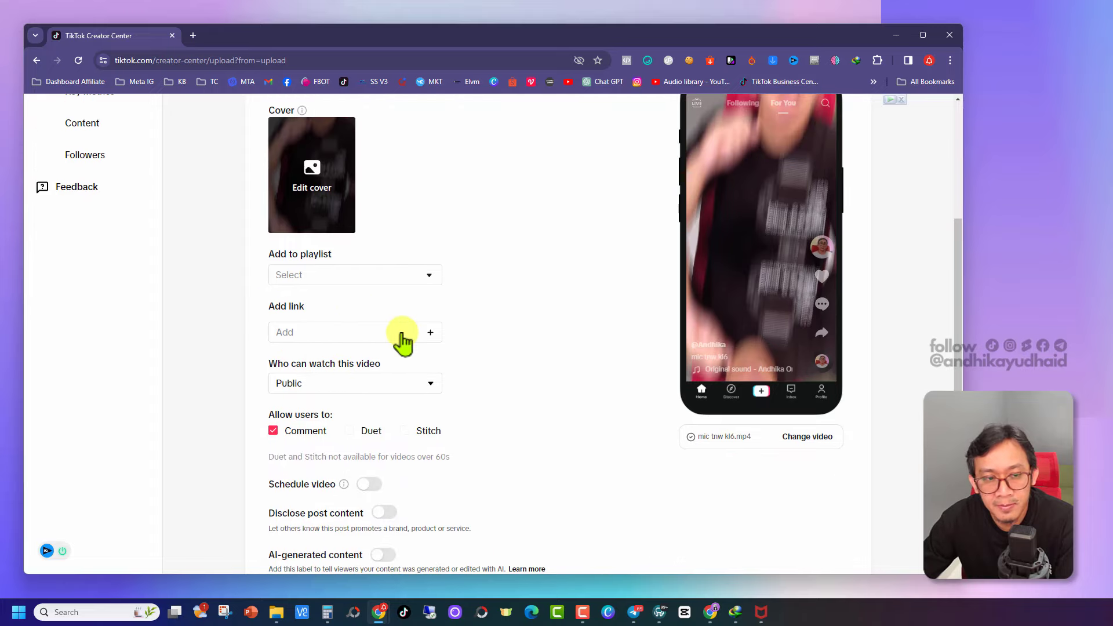
left_click(398, 335)
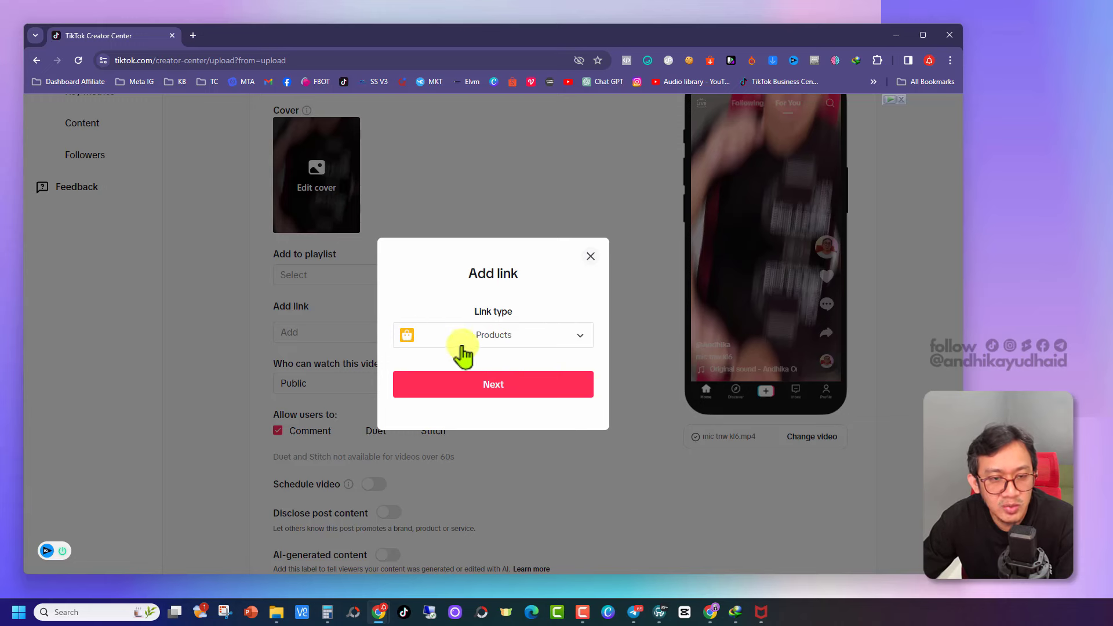
left_click(578, 341)
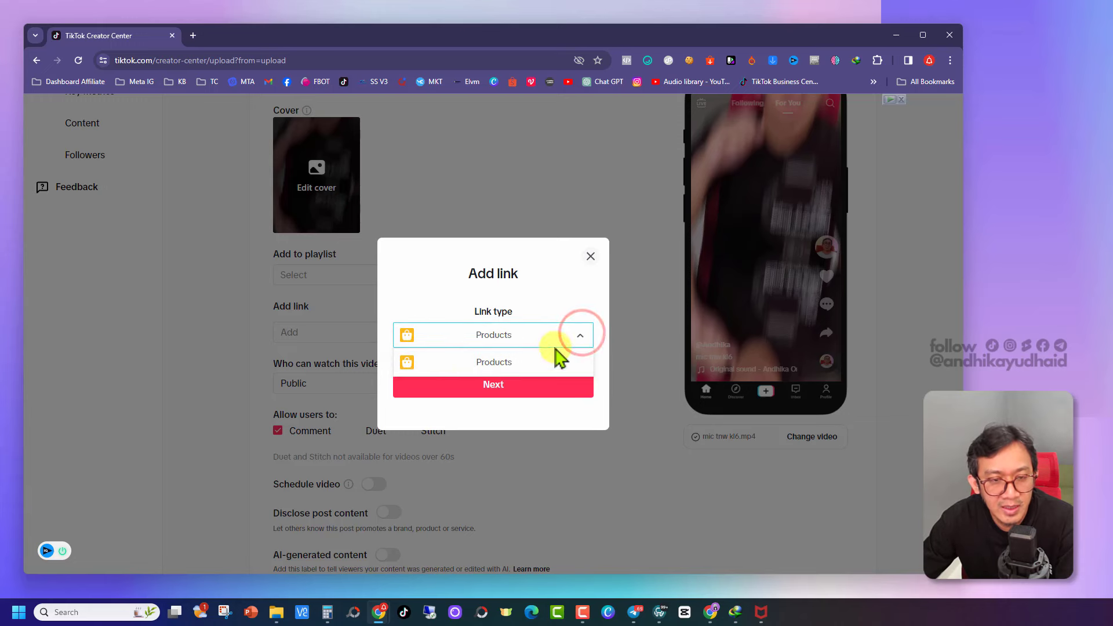
left_click(549, 313)
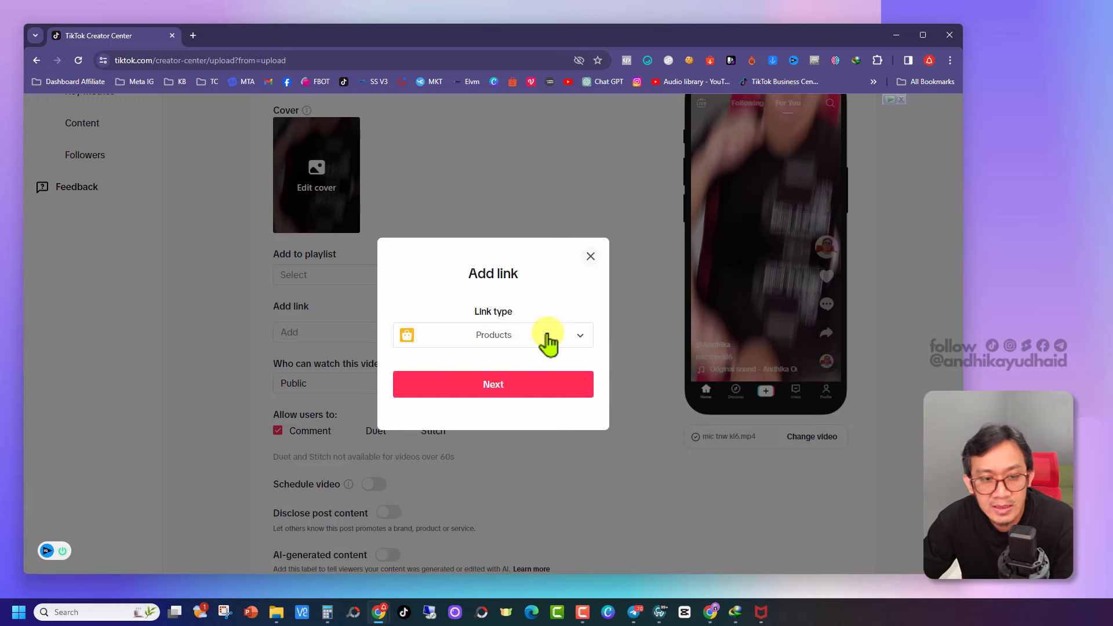
left_click(548, 336)
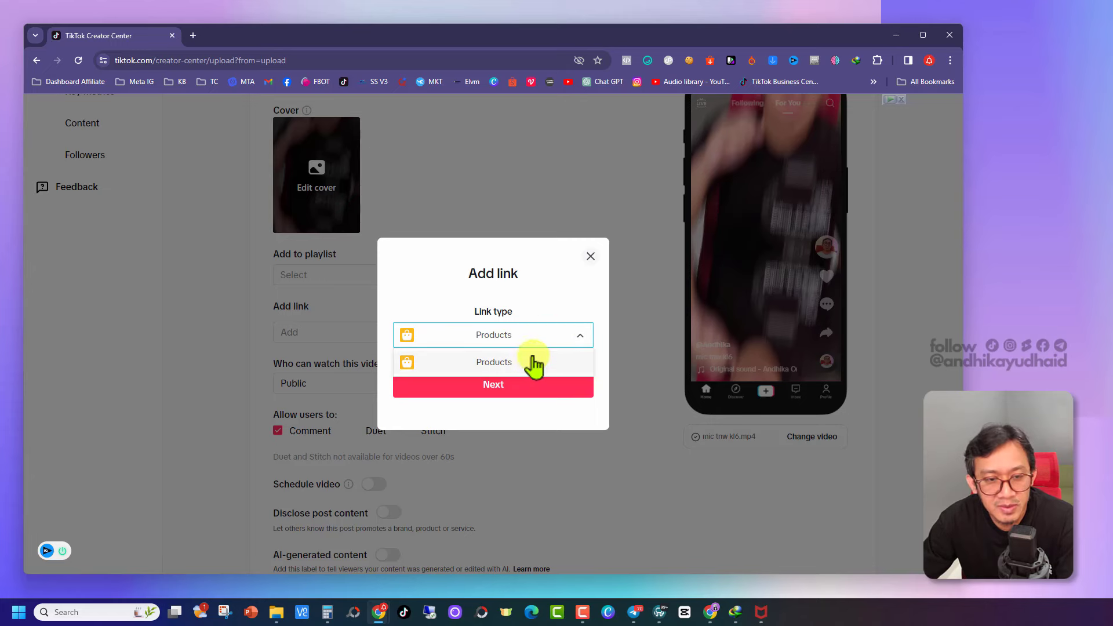
left_click(528, 356)
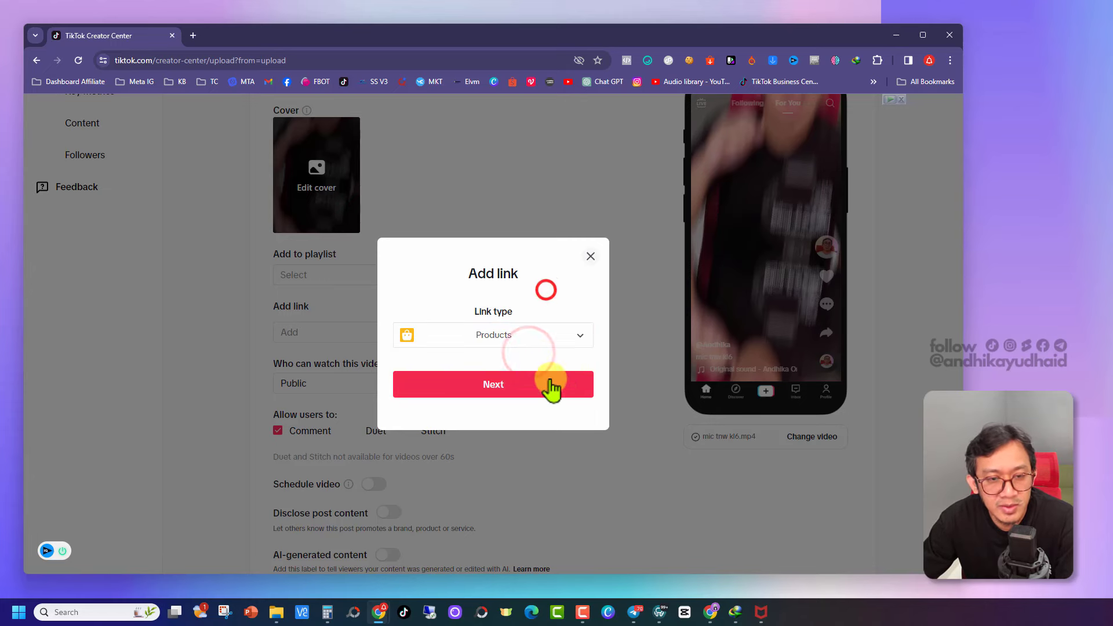
left_click(500, 385)
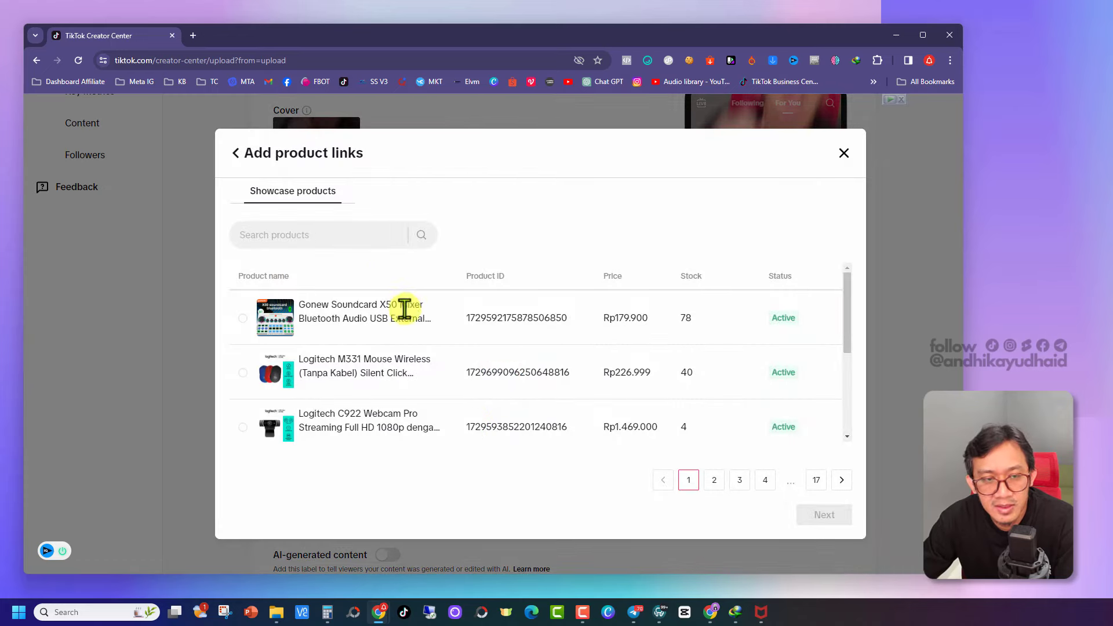
scroll(524, 398, "down", 3)
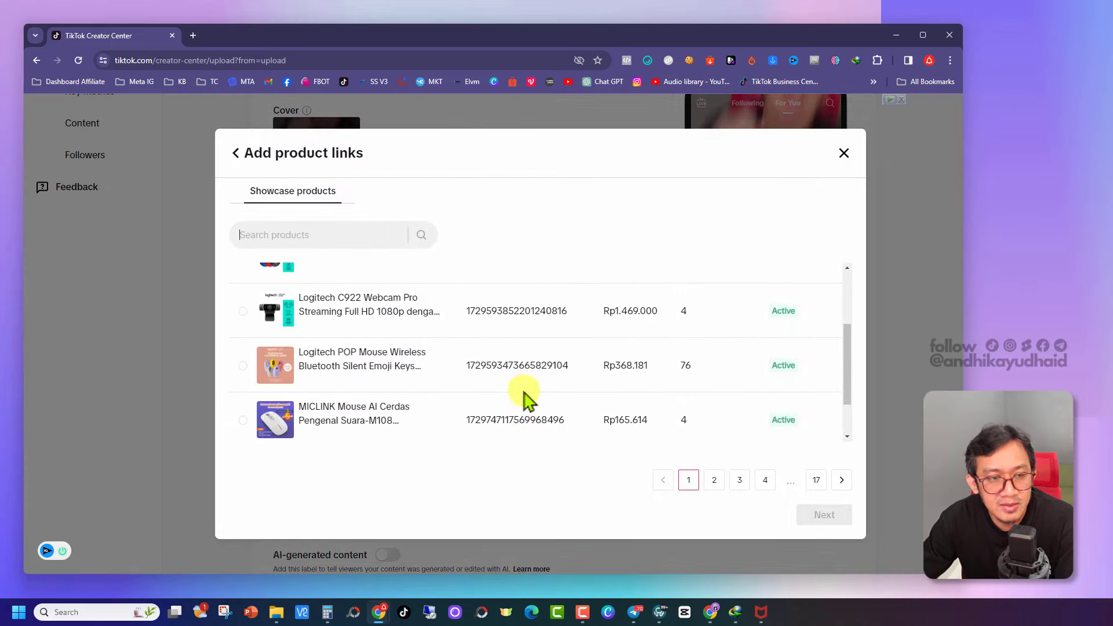
scroll(529, 392, "up", 3)
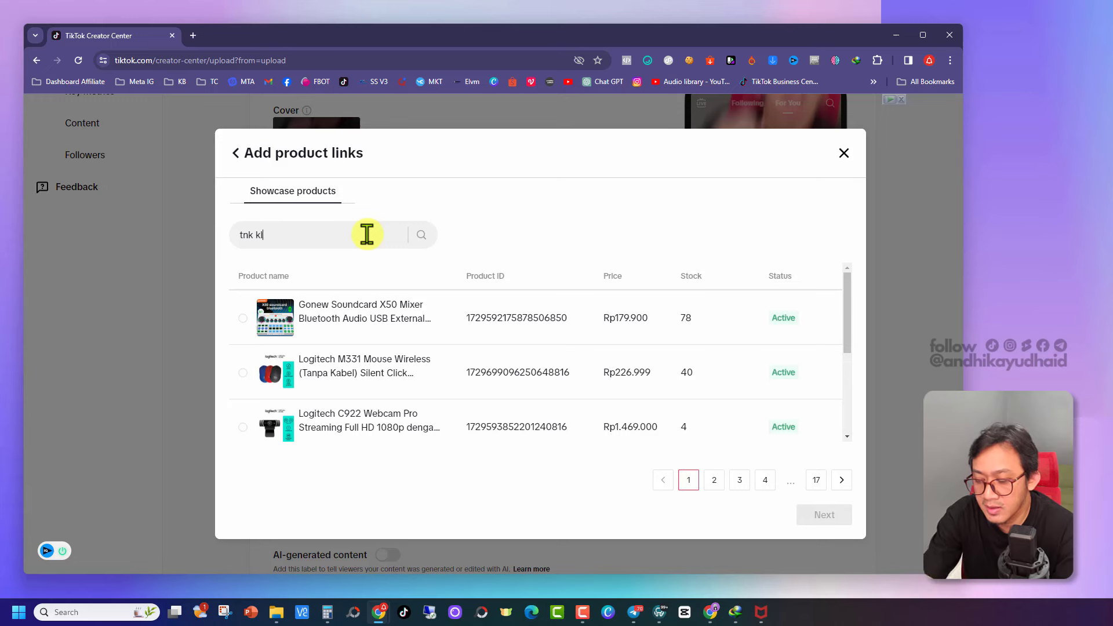
left_click(415, 234)
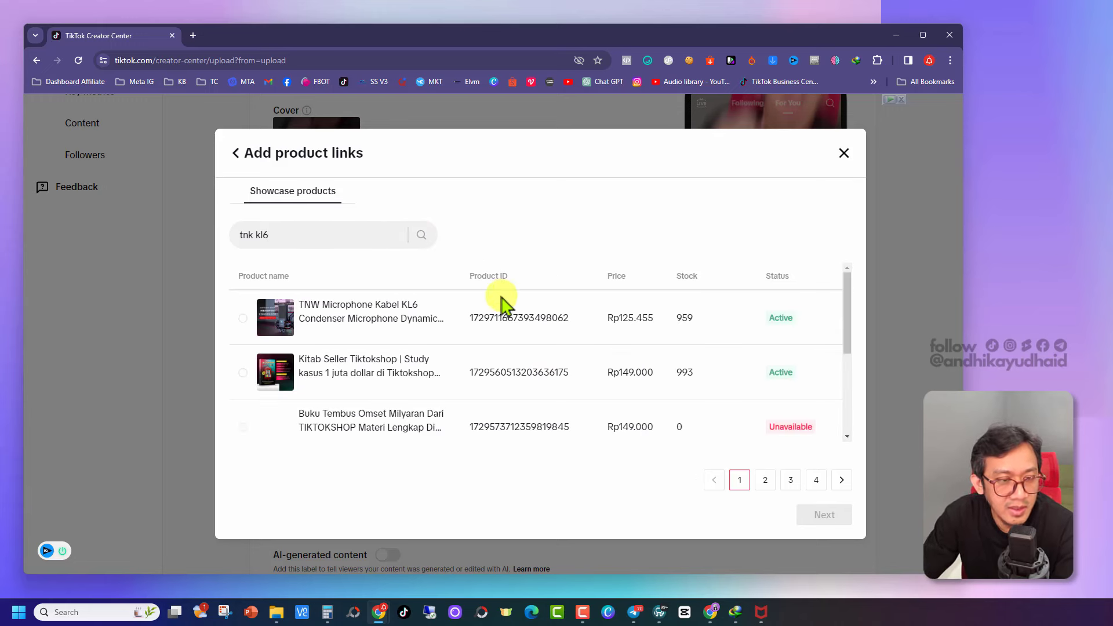
left_click(243, 318)
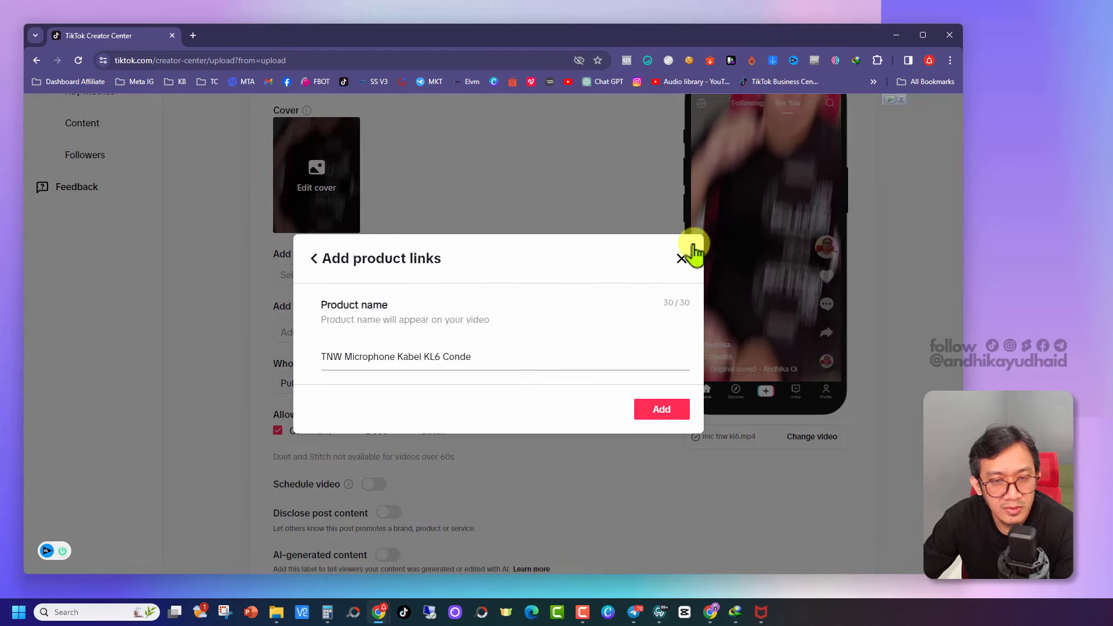
left_click(683, 260)
Start a Products link, search the showcase for "tnk kl6", and choose the TNW Microphone Kabel KL6 product.
scroll(371, 454, "down", 2)
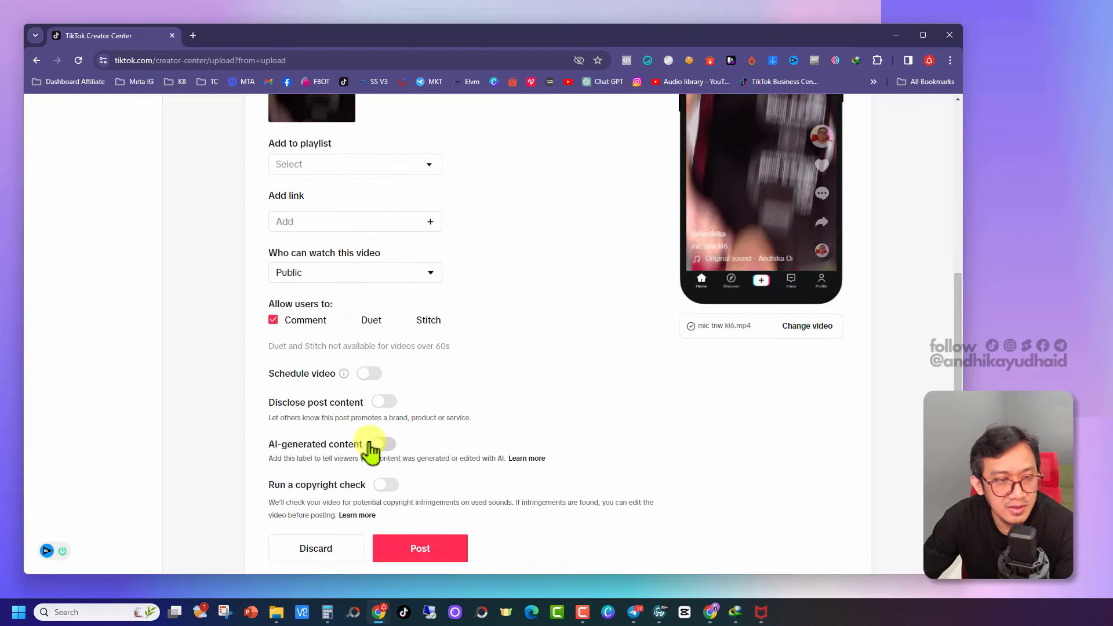
left_click(371, 214)
left_click(511, 399)
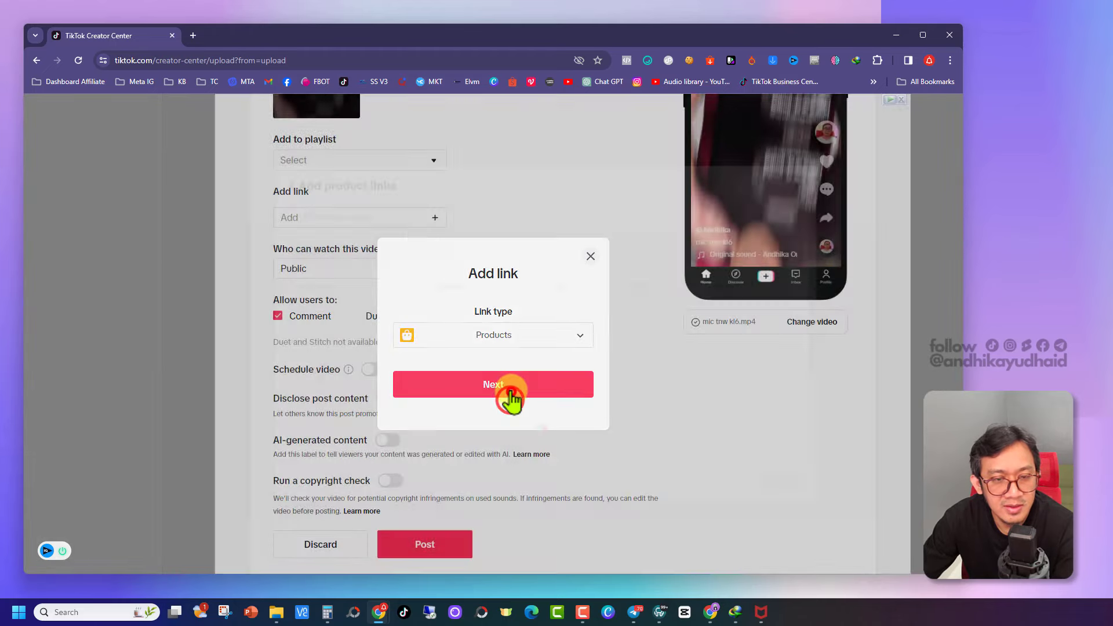
type("tnk kl6")
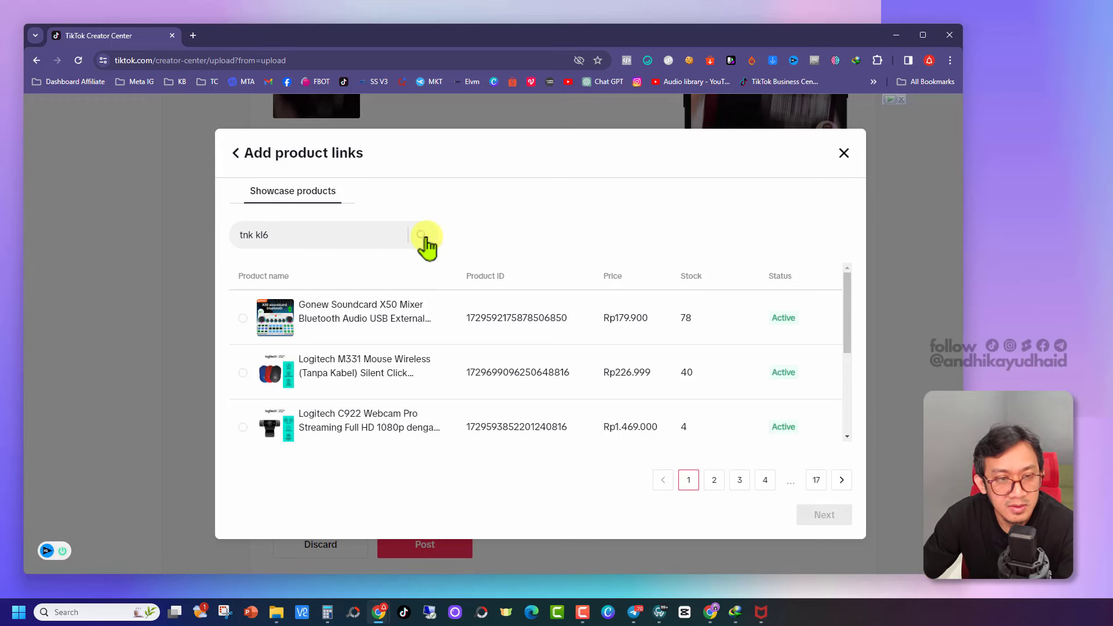
left_click(425, 236)
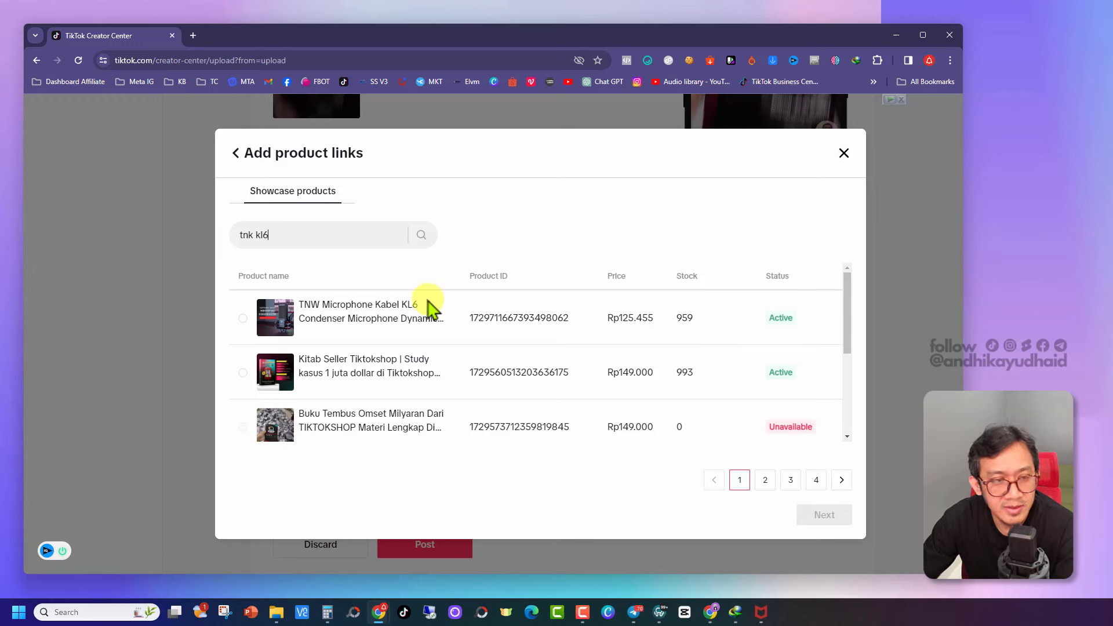
left_click(239, 324)
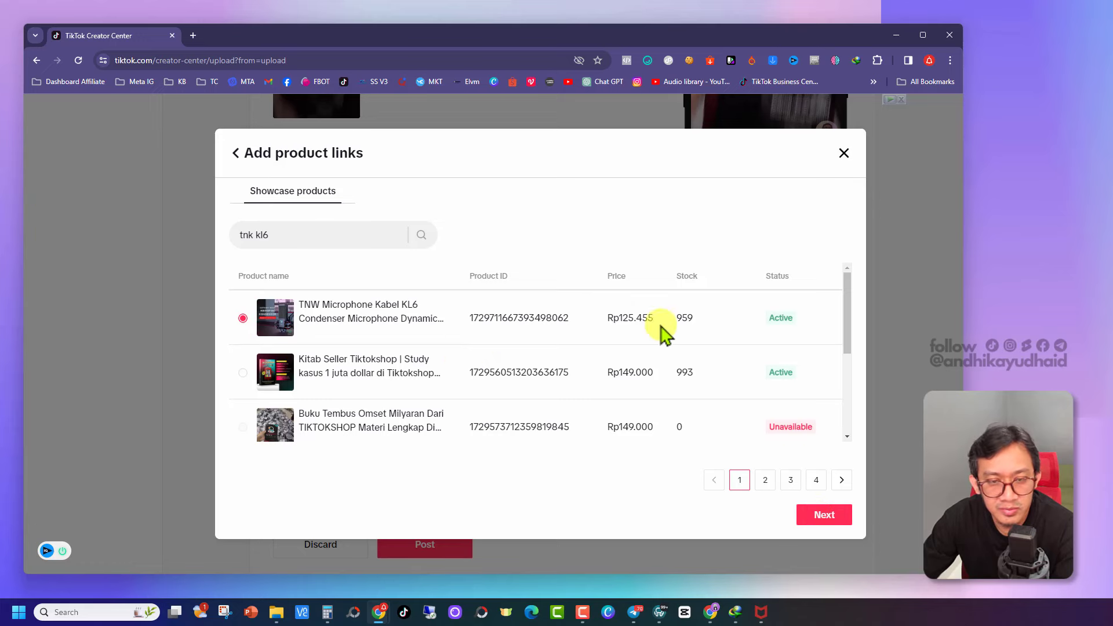
left_click(827, 518)
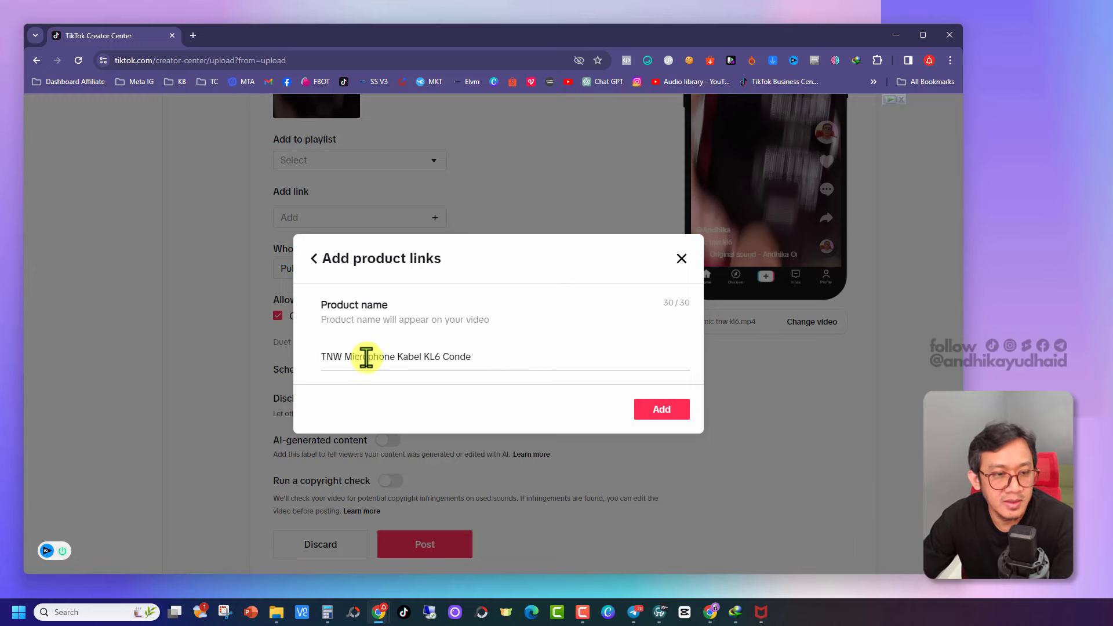
Set the product name shown on the video to "Beli mic nya di sini" and add the link to the post.
left_click_drag(493, 357, 304, 365)
type("Beli mic nyua di sini")
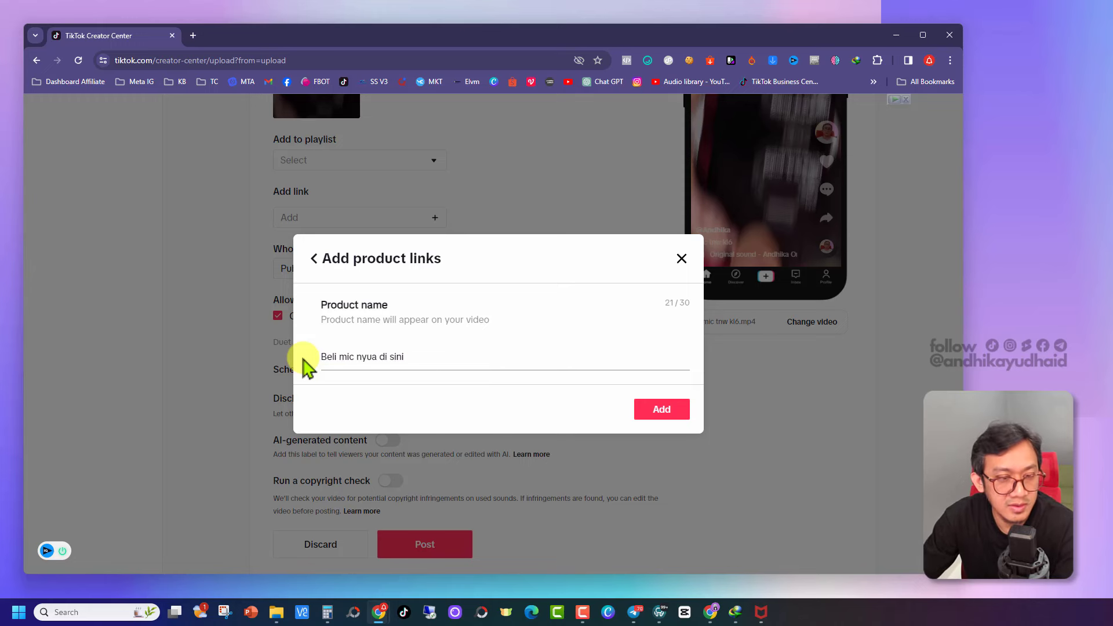
left_click(371, 357)
key("BackSpace")
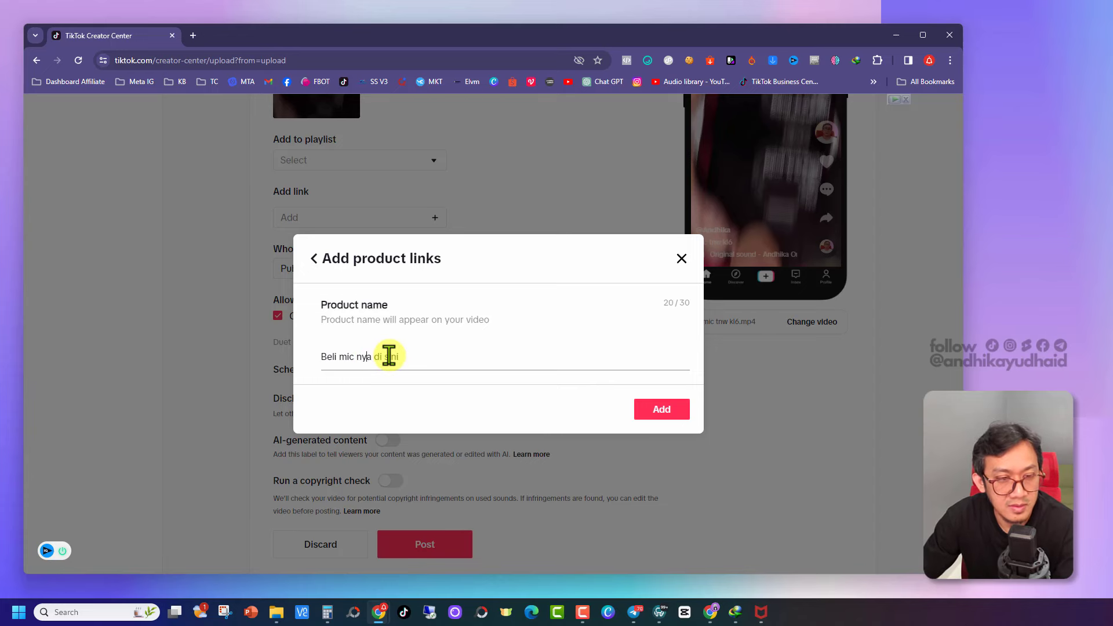
left_click(653, 413)
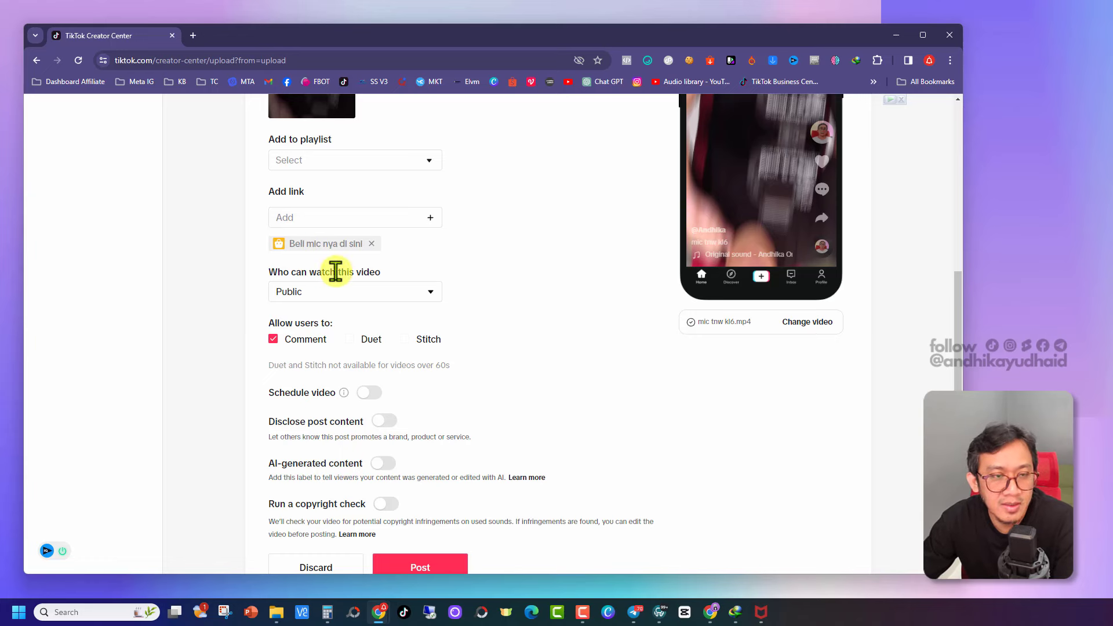
left_click(429, 218)
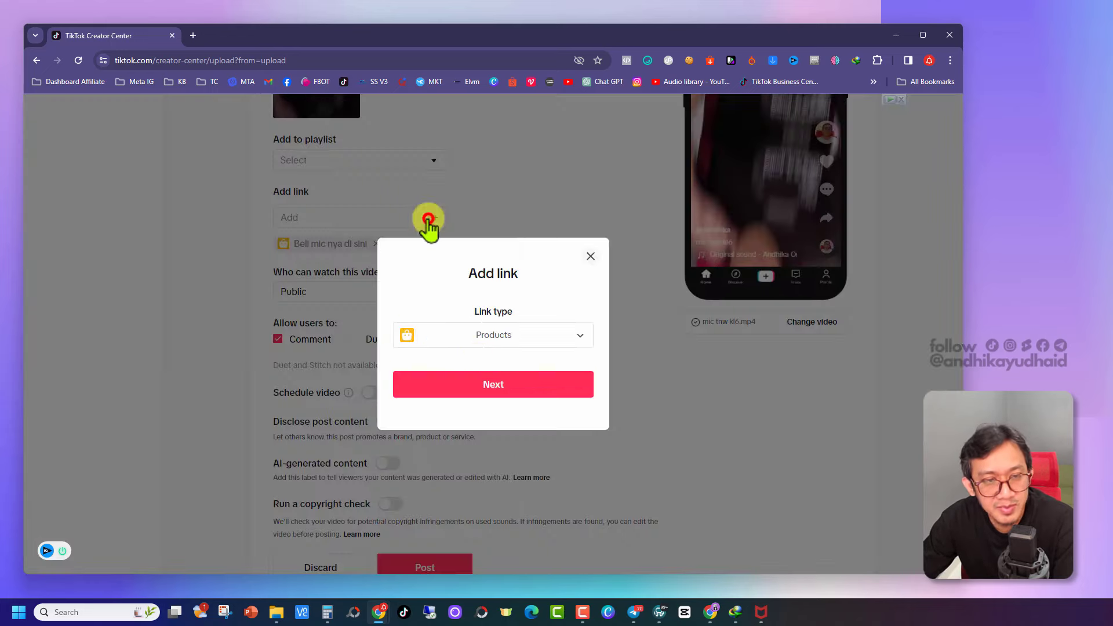
left_click(591, 257)
Extend the caption to read "review mic tnw kl6, mic murah 100ribuan, bisa dipakai di hp, laptop, dan pc!".
scroll(232, 360, "up", 6)
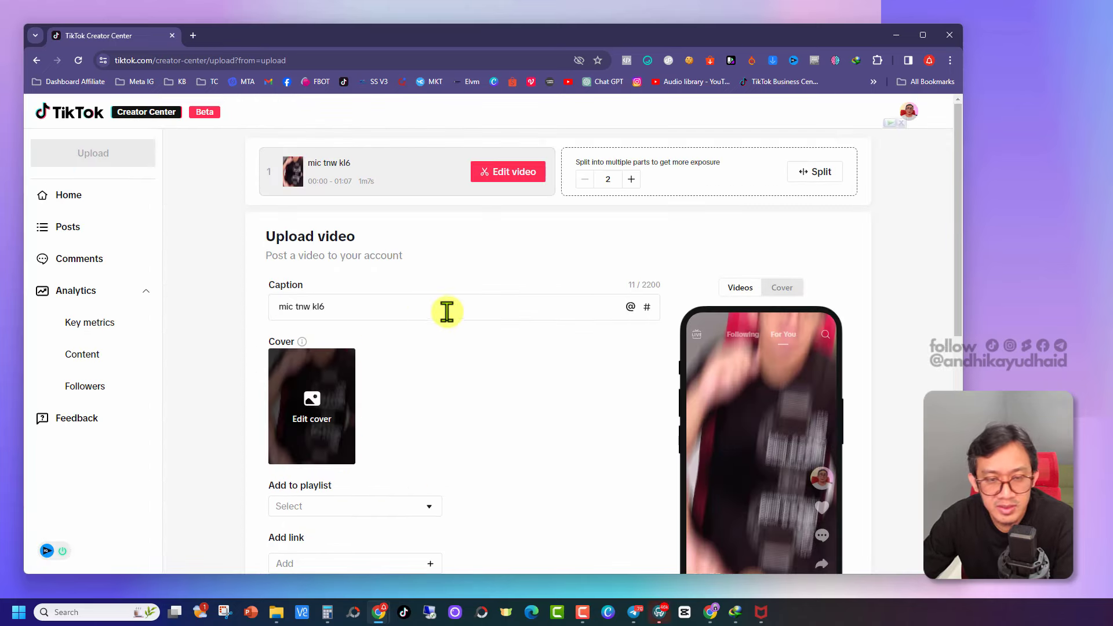
scroll(441, 308, "down", 2)
left_click_drag(417, 191, 291, 192)
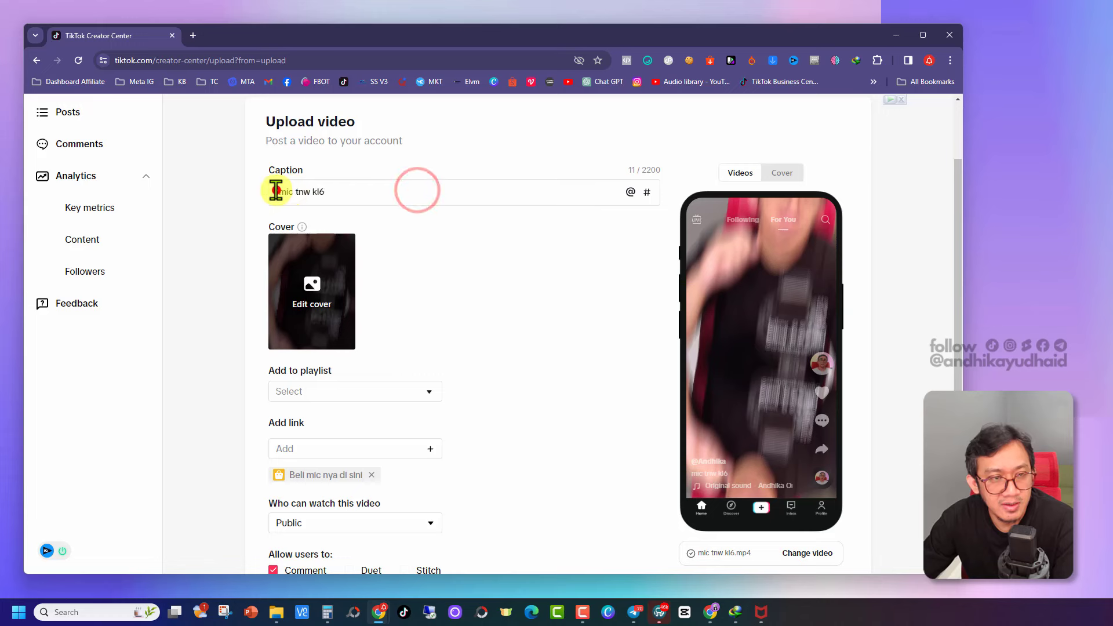
left_click(280, 191)
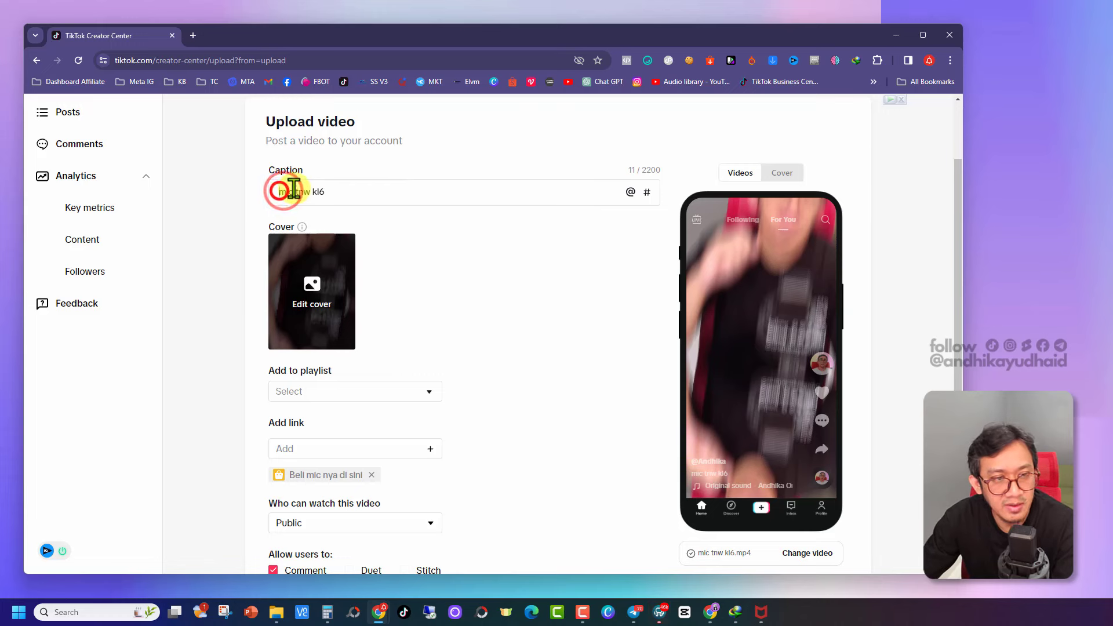
type("review")
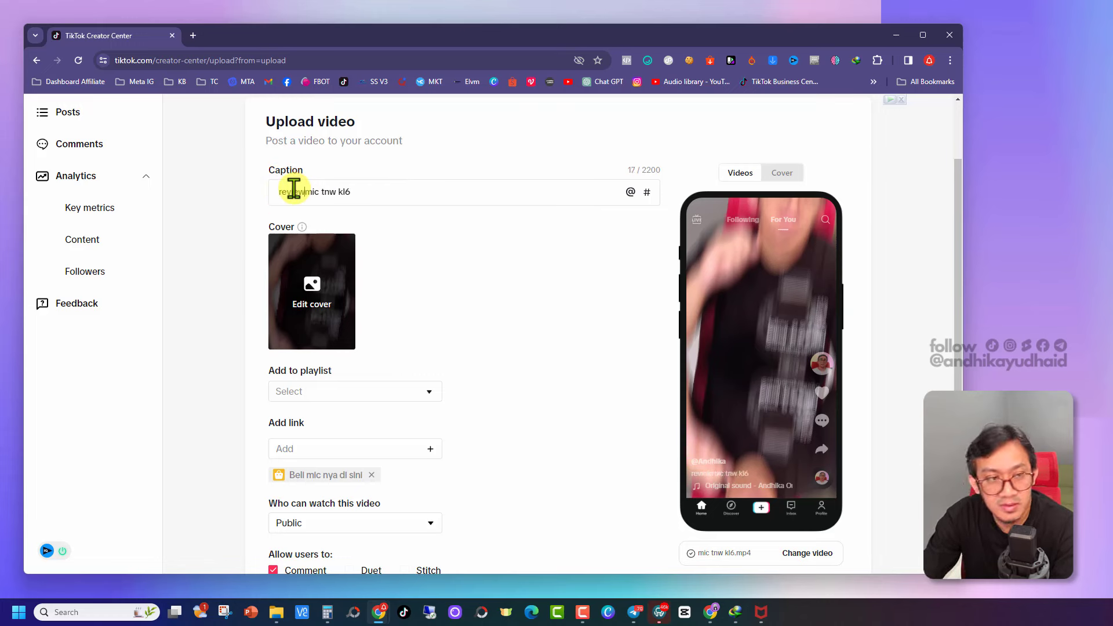
left_click(492, 210)
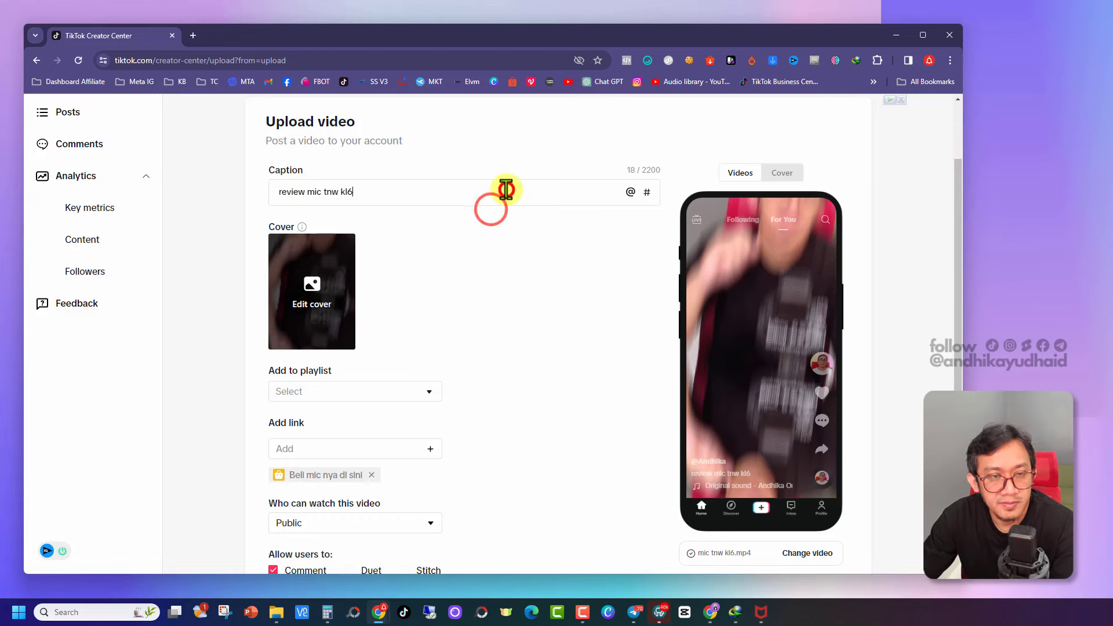
left_click(507, 189)
type(", m")
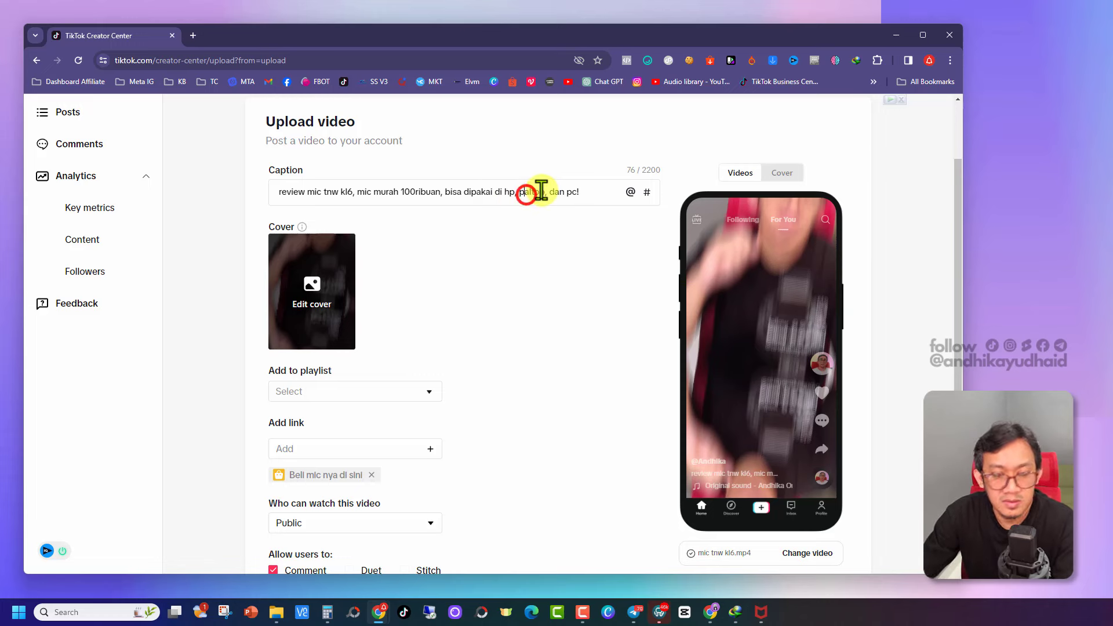
key("BackSpace")
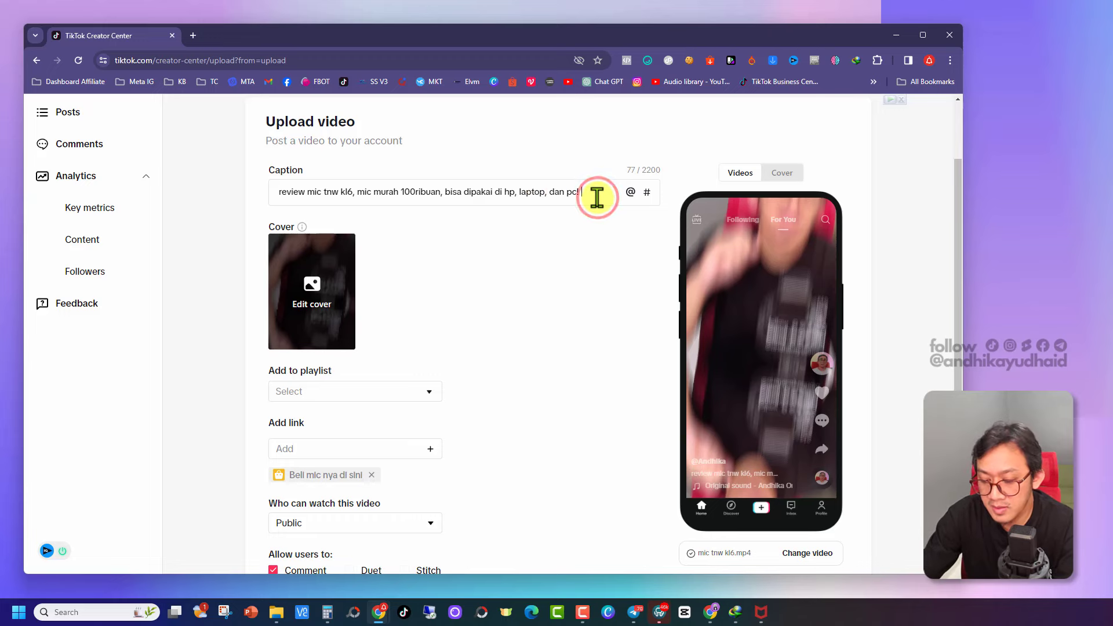
Add the sentence "suaranya keren, tidak cempreng." to the end of the caption, correcting its spelling.
type("suranya")
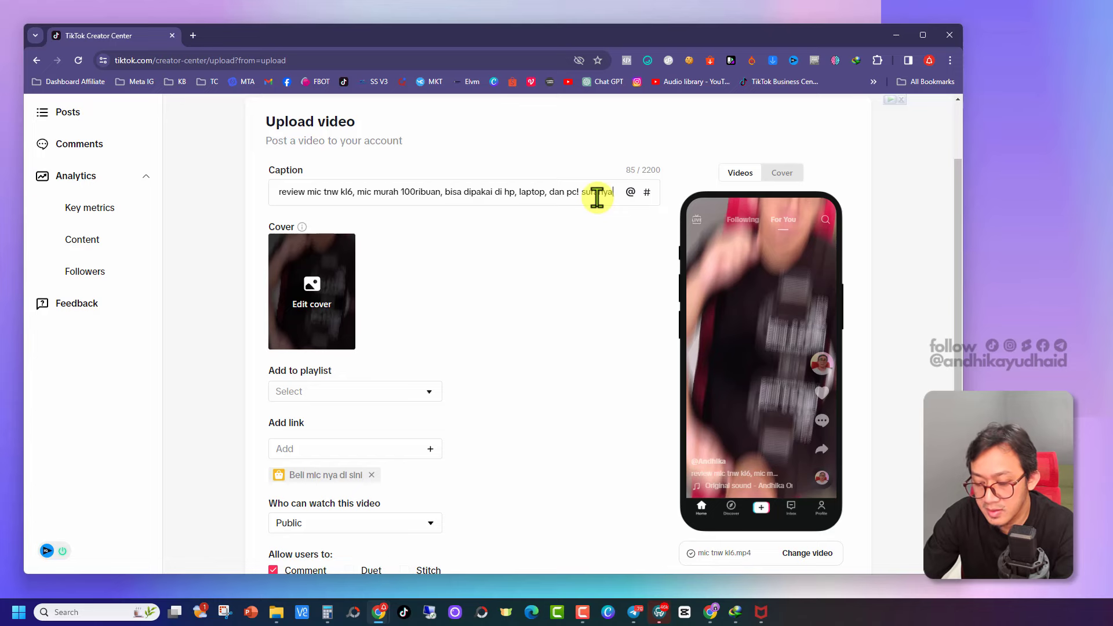
type("keren, tidak cempreng.")
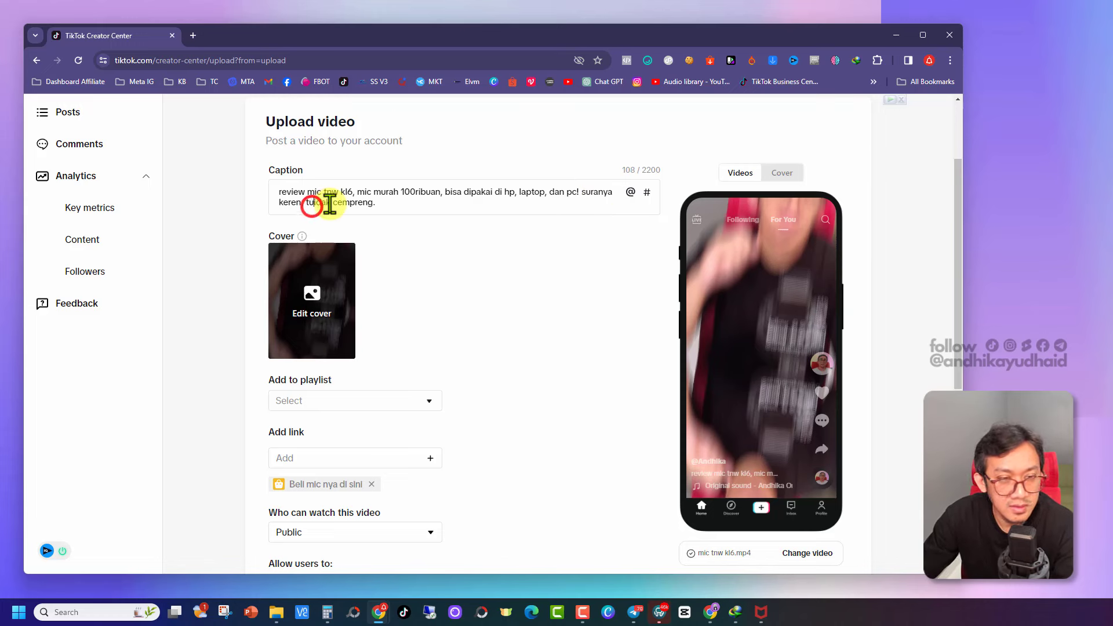
left_click(438, 246)
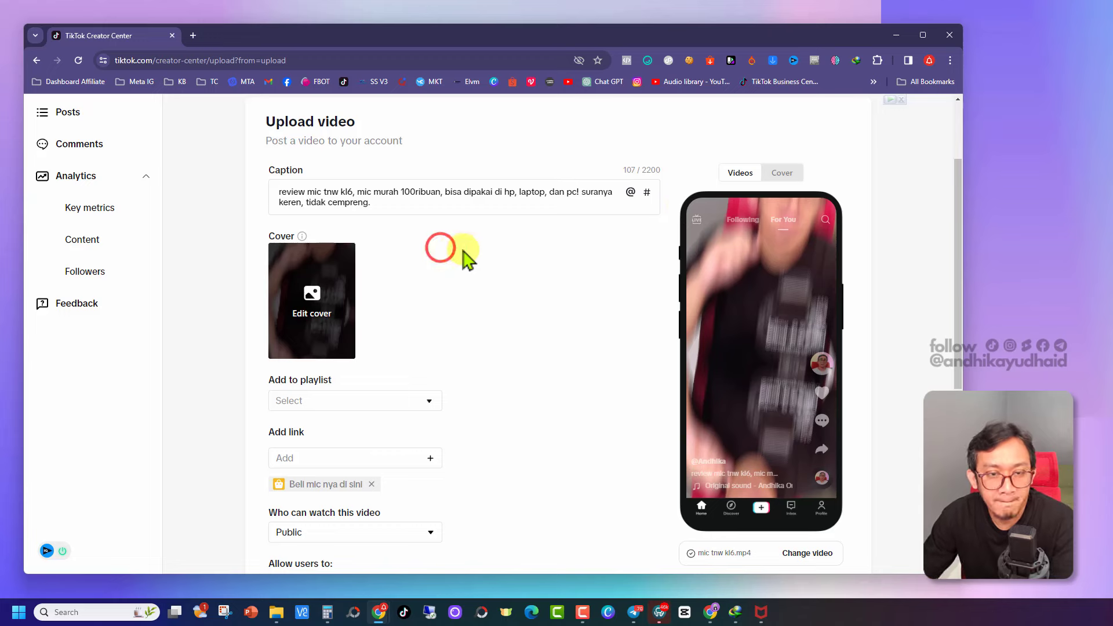
left_click(588, 192)
type("a")
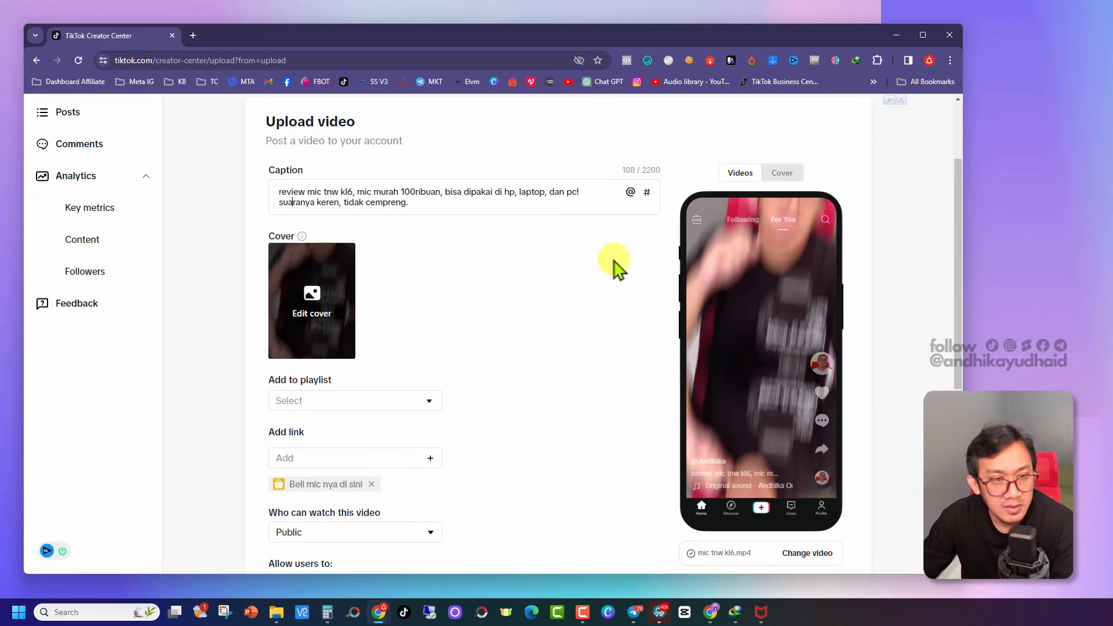
Look over the remaining post settings and the choices for who can watch the video, keeping it Public.
scroll(612, 277, "down", 6)
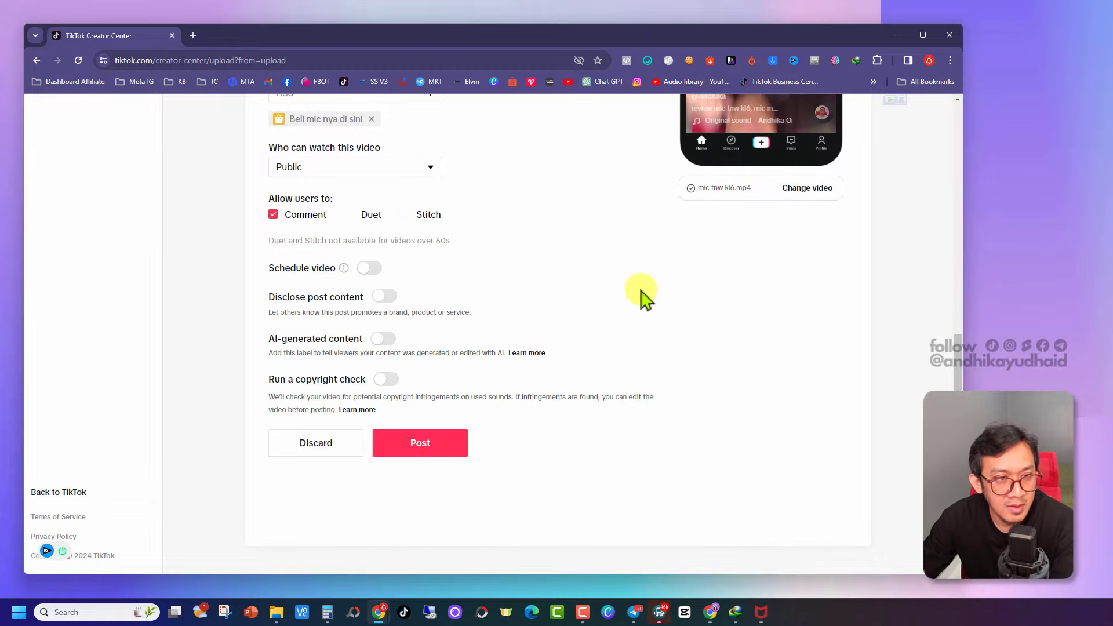
scroll(551, 225, "up", 4)
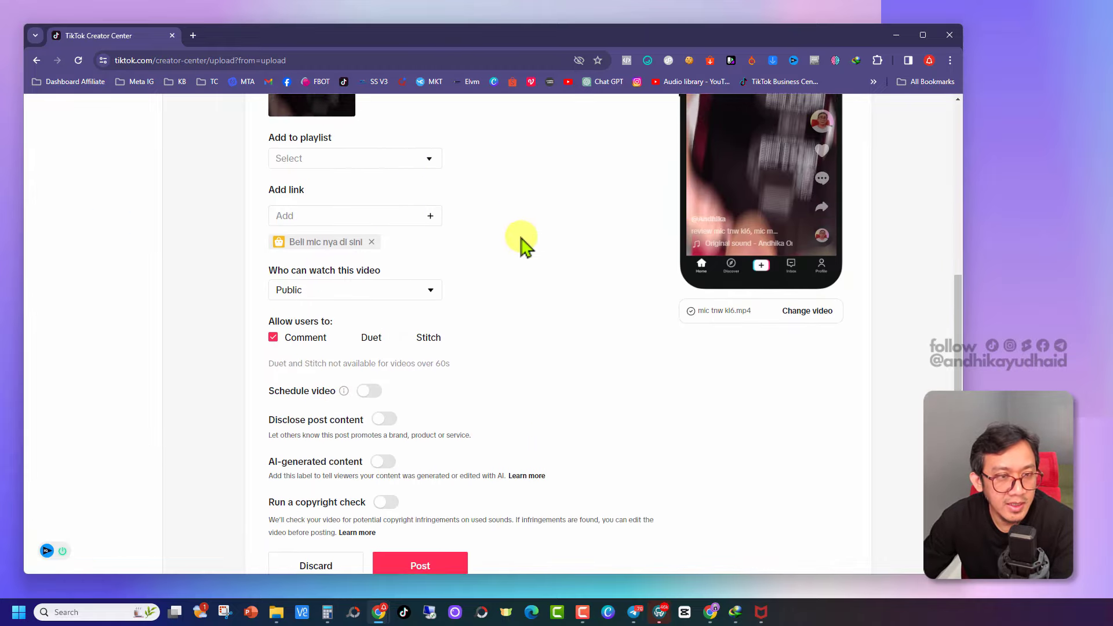
scroll(496, 287, "down", 2)
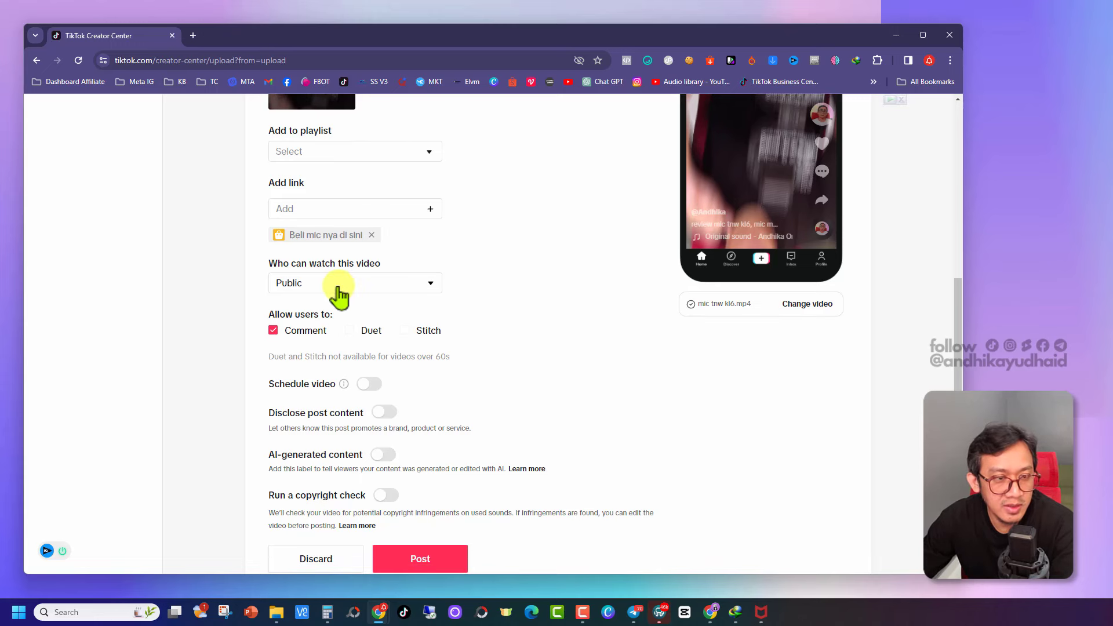
left_click(374, 284)
left_click(533, 299)
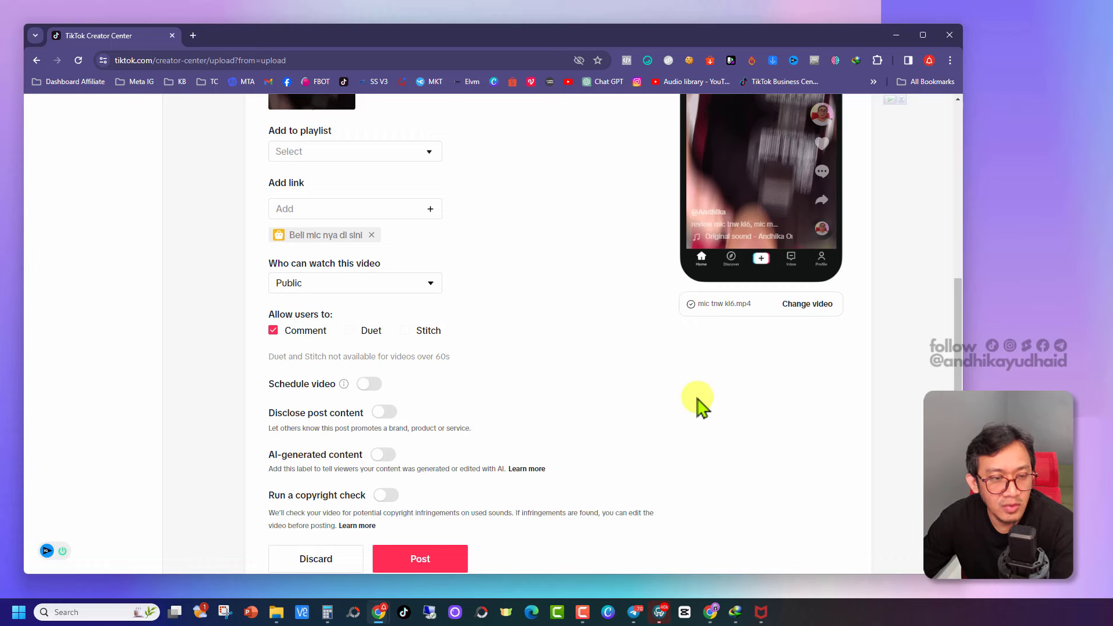
scroll(696, 412, "down", 1)
scroll(698, 412, "down", 2)
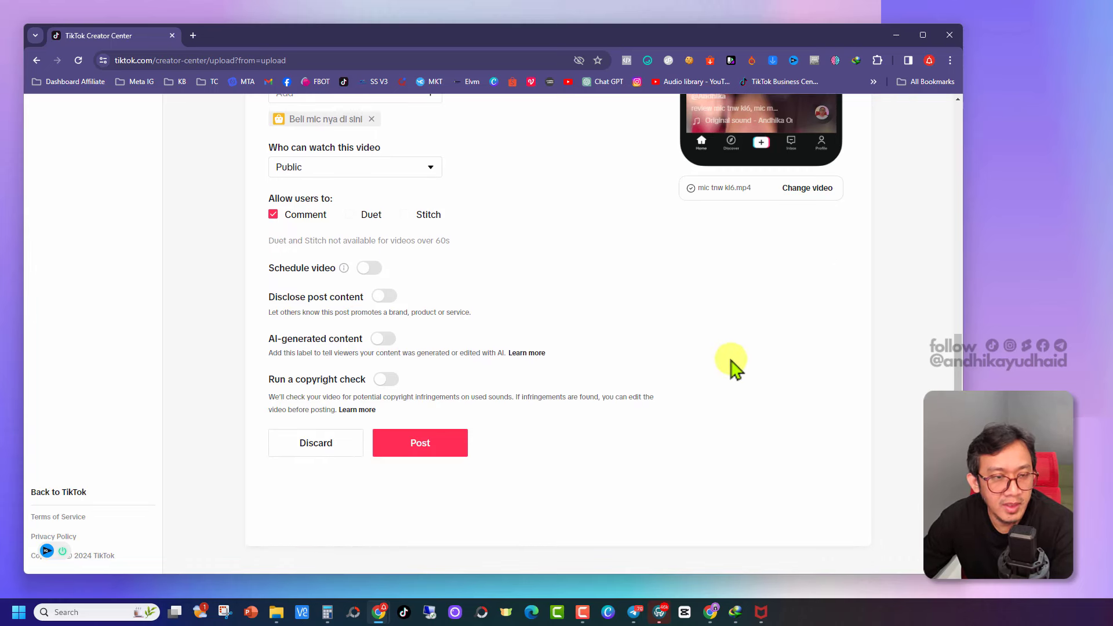
Try out the video scheduling option and its date choices, and turn scheduling off again.
left_click(371, 268)
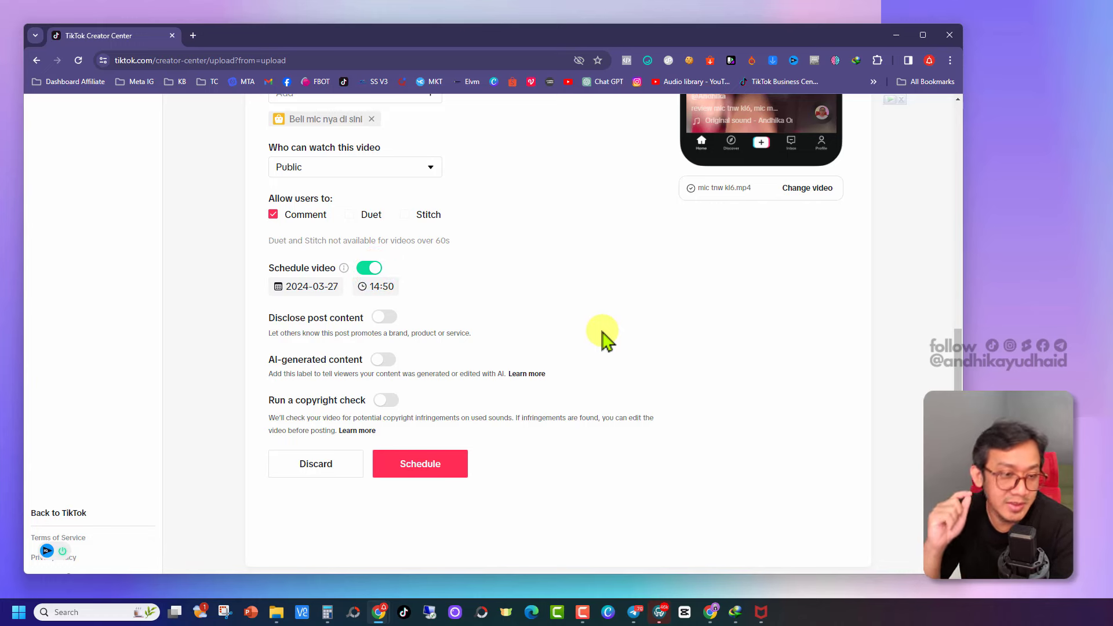
left_click(310, 293)
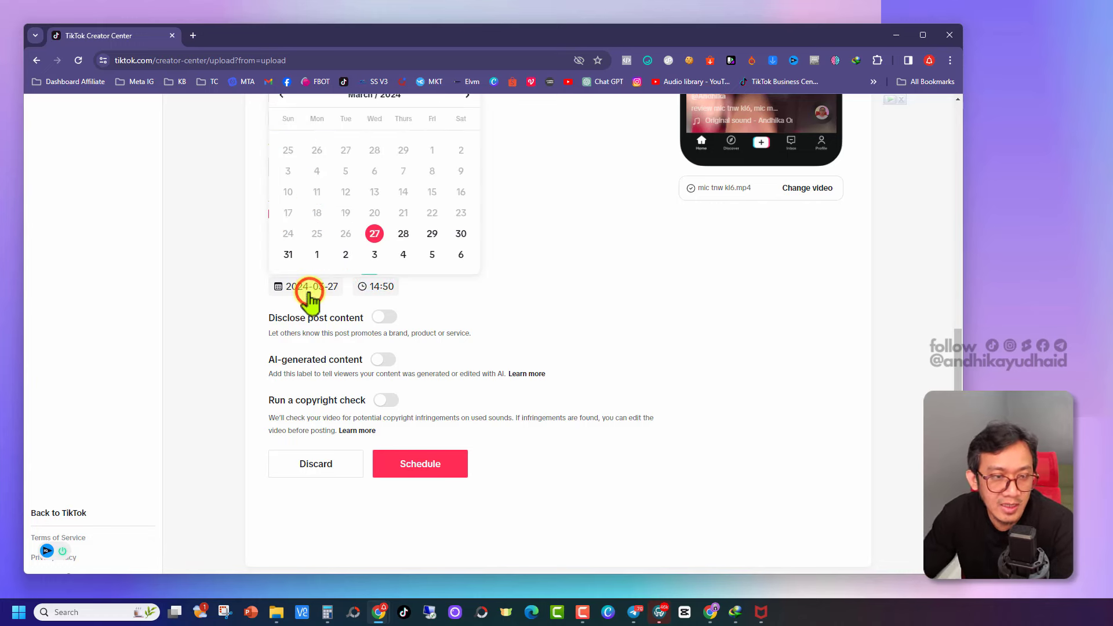
left_click(485, 318)
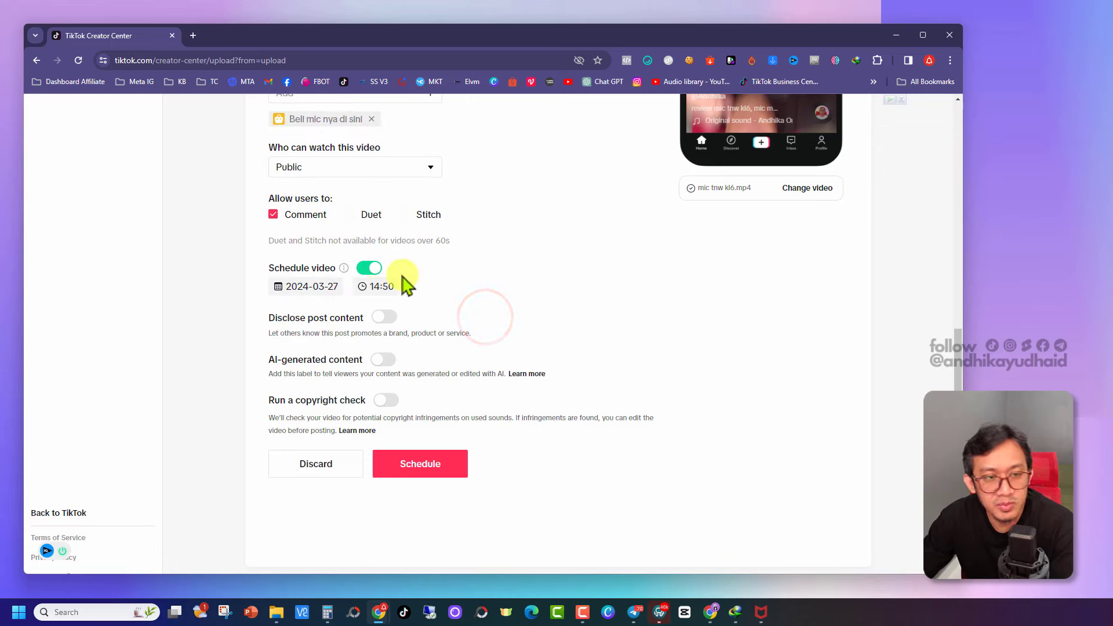
left_click(369, 269)
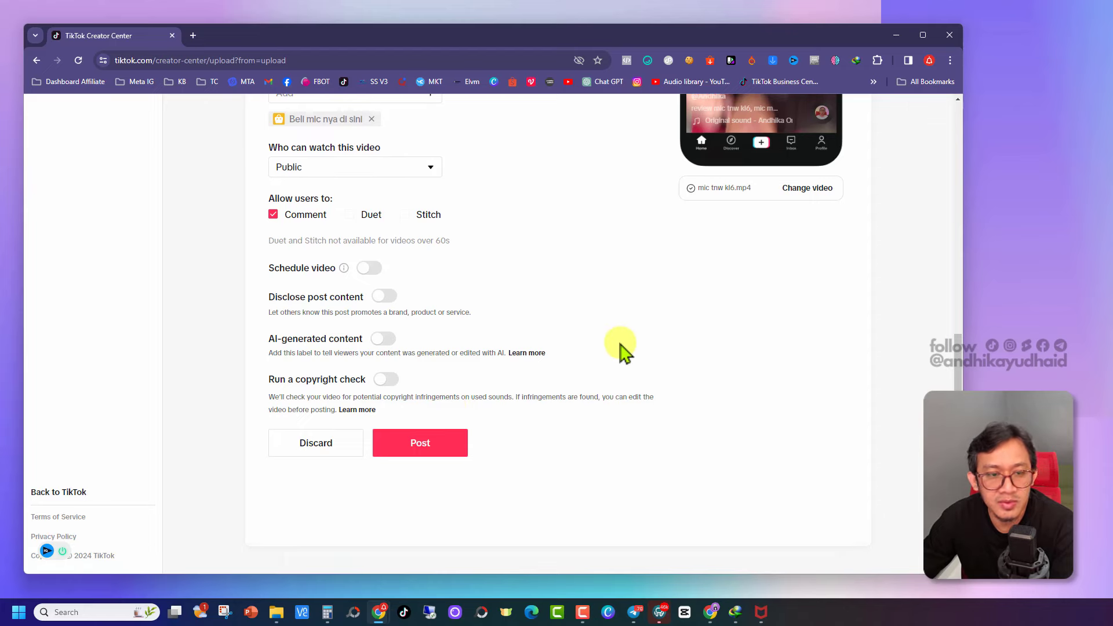
Set the video cover to the frame at 00:02, with the crop area moved slightly up around the title text.
scroll(609, 394, "up", 5)
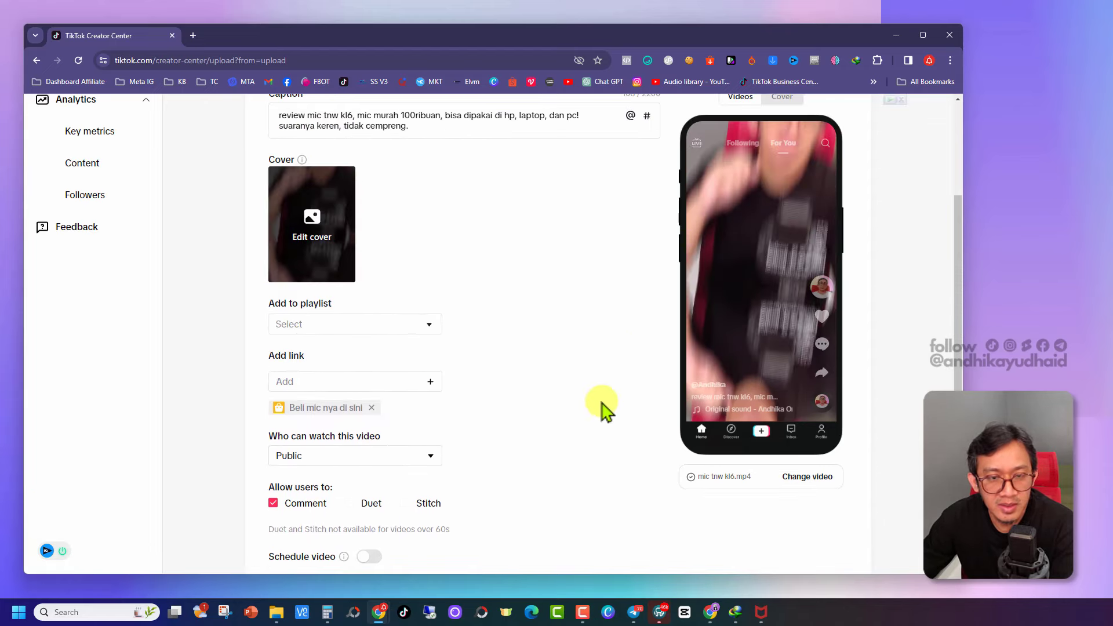
scroll(718, 304, "up", 2)
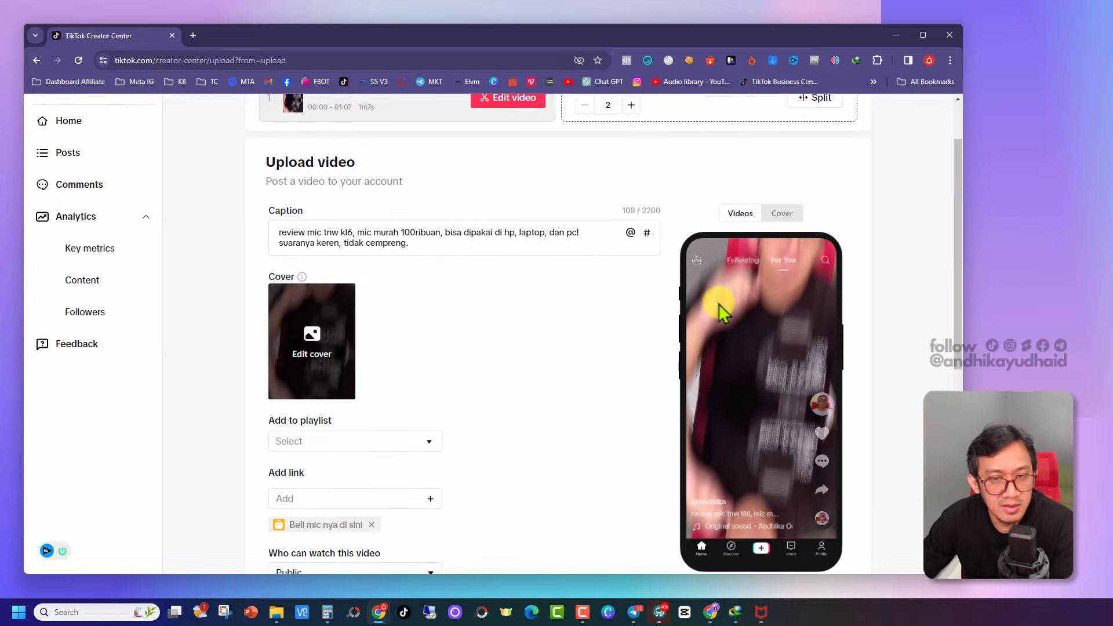
scroll(719, 304, "up", 1)
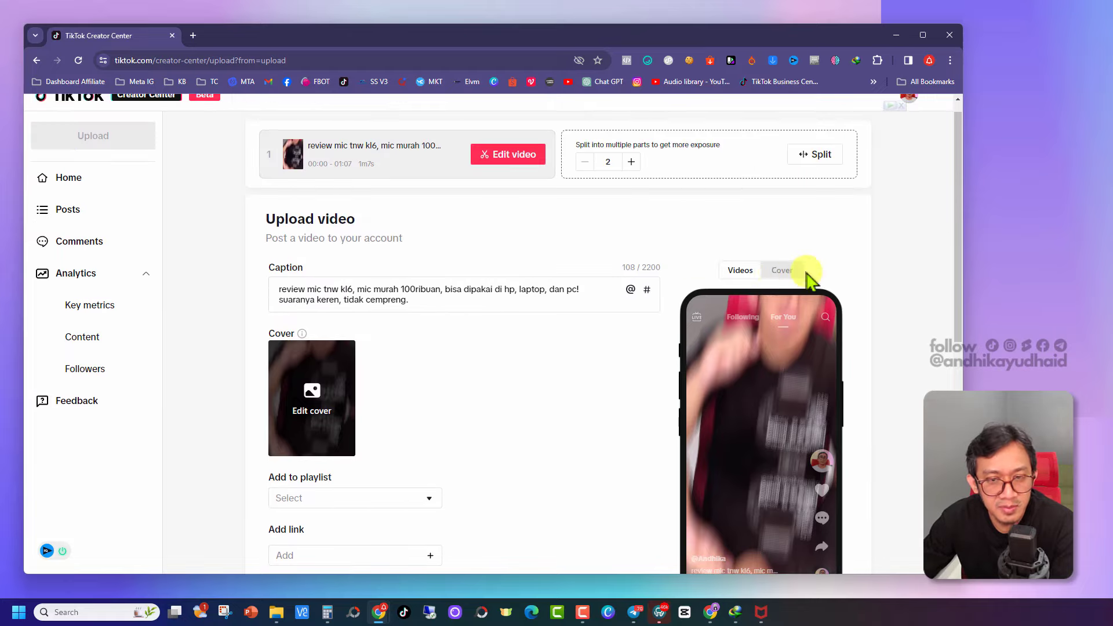
scroll(745, 305, "down", 1)
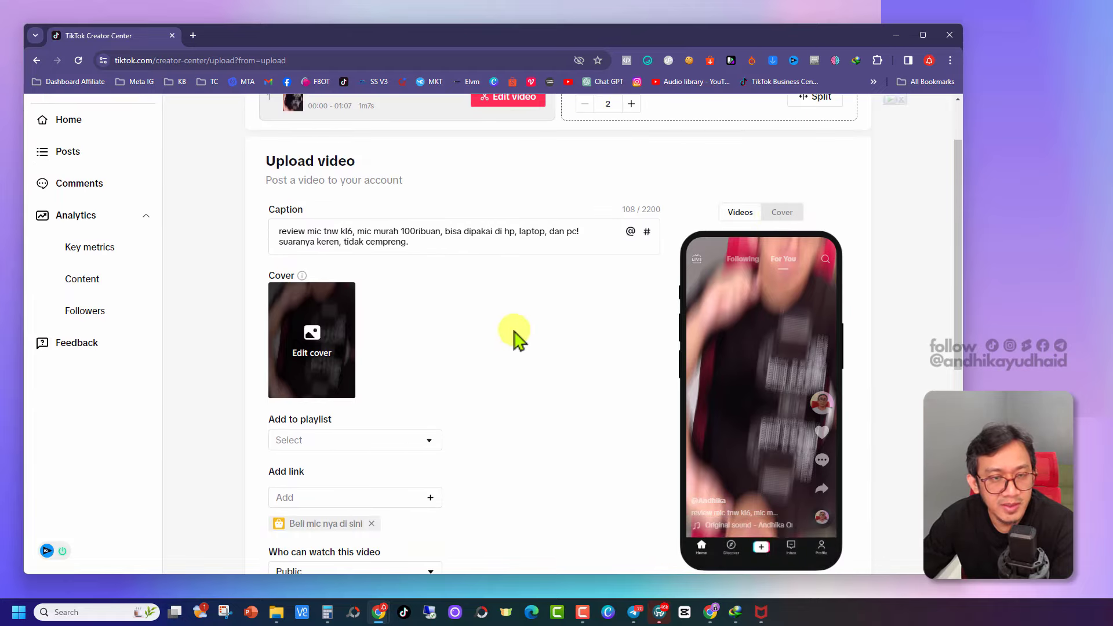
scroll(515, 335, "down", 2)
left_click(323, 235)
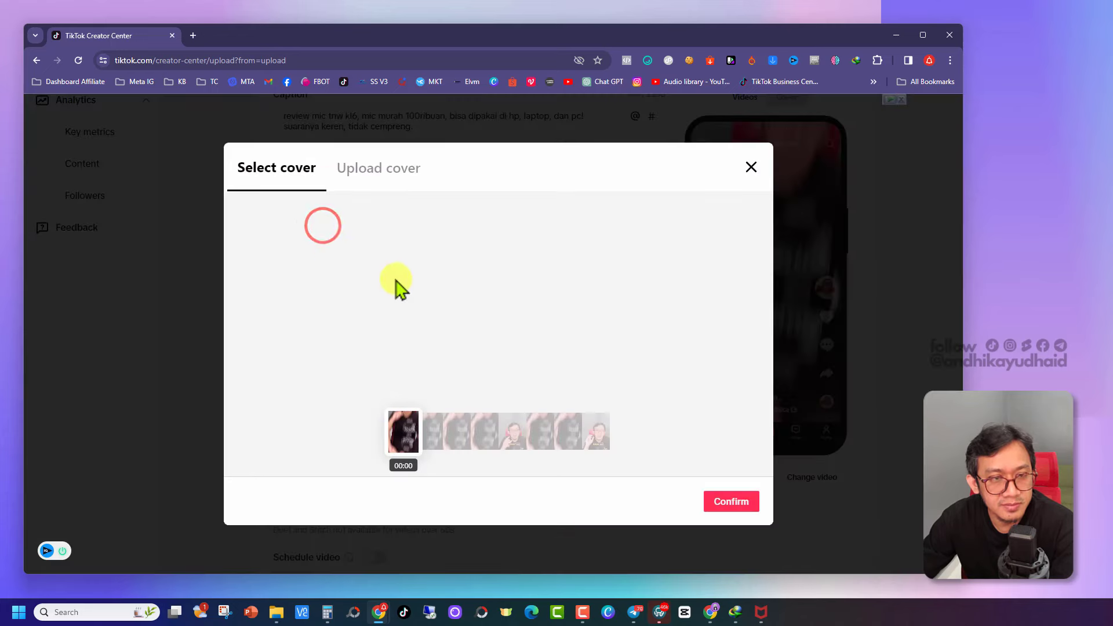
left_click_drag(399, 441, 411, 442)
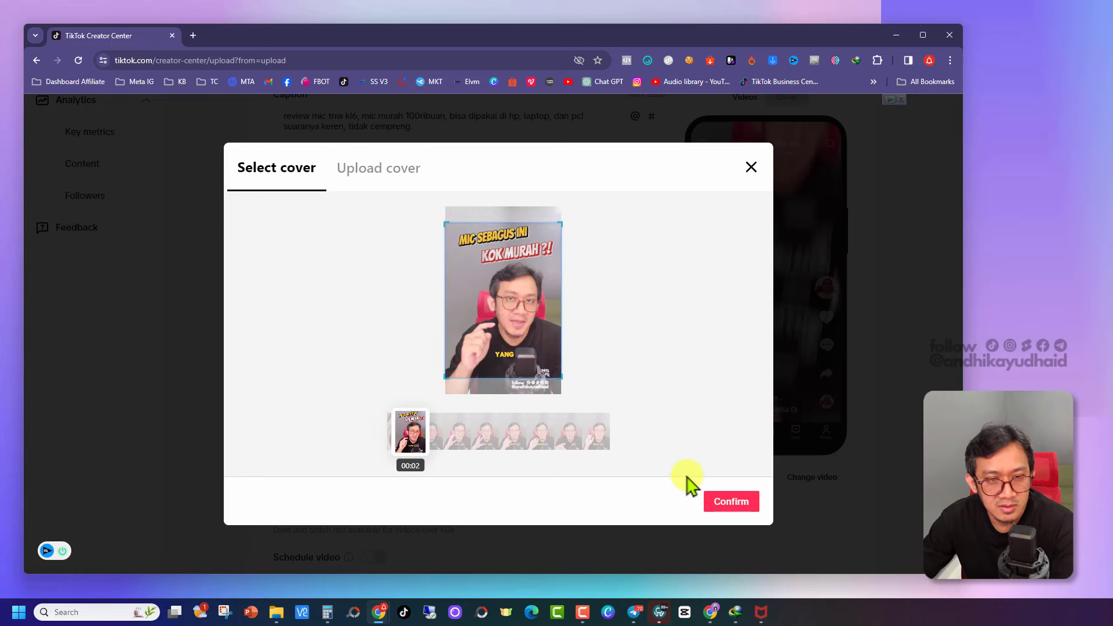
left_click(731, 506)
left_click_drag(479, 308, 487, 316)
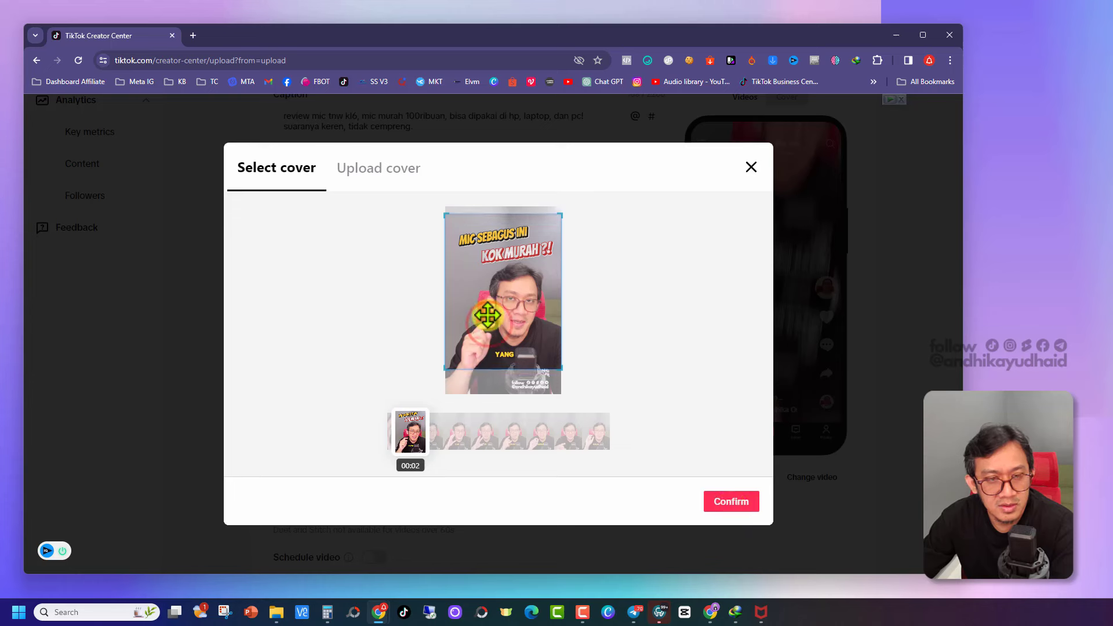
left_click(749, 505)
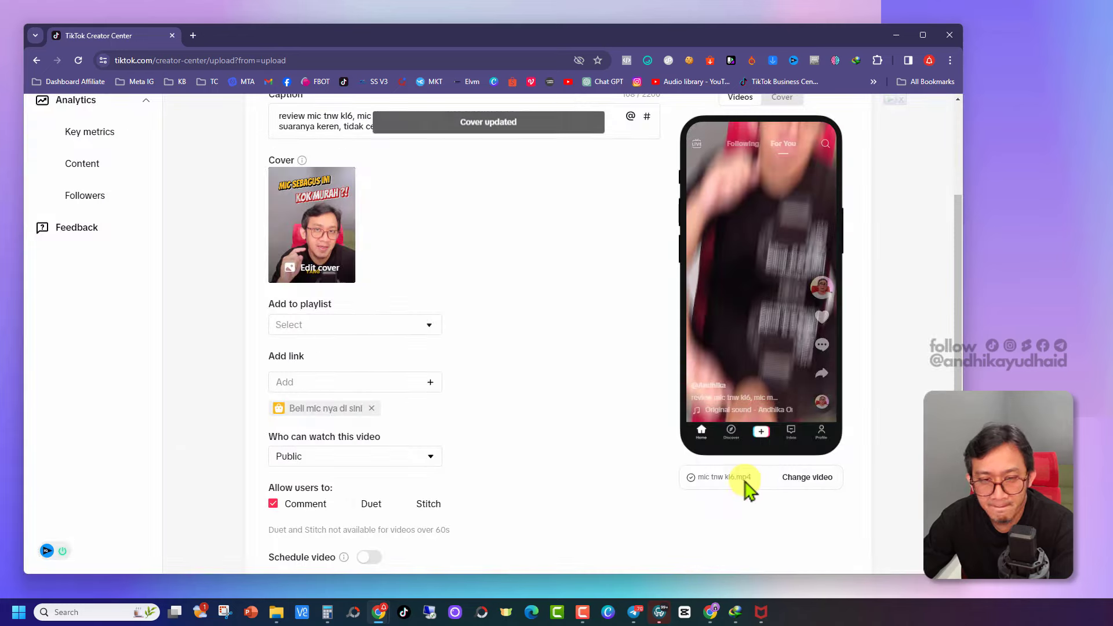
Preview how the cover looks in the profile's video grid, and return to the video preview.
scroll(616, 388, "up", 1)
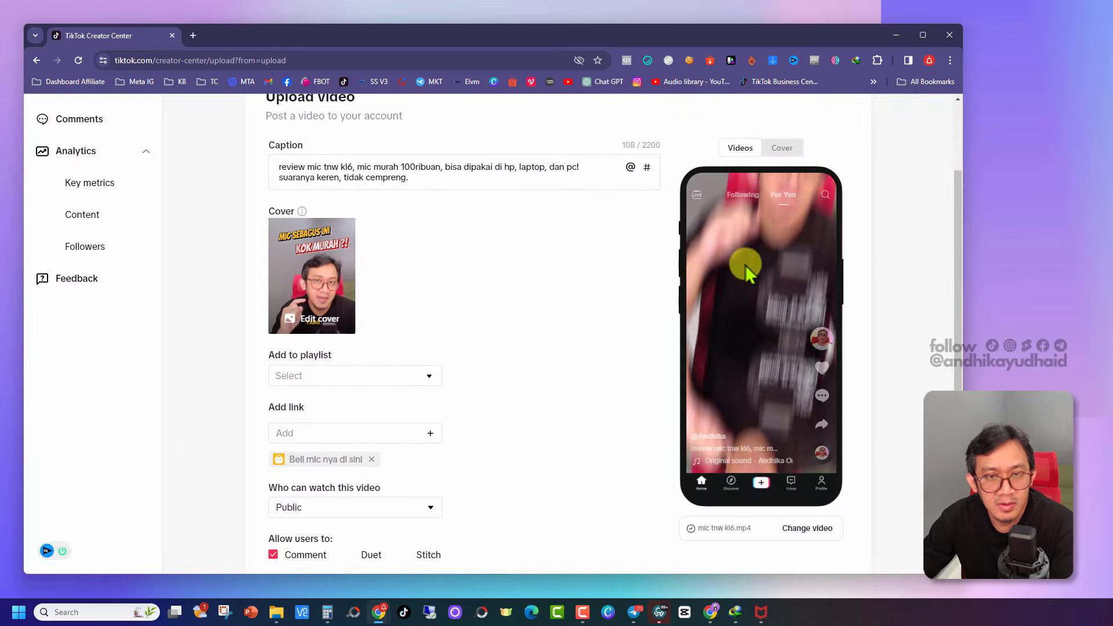
left_click(788, 152)
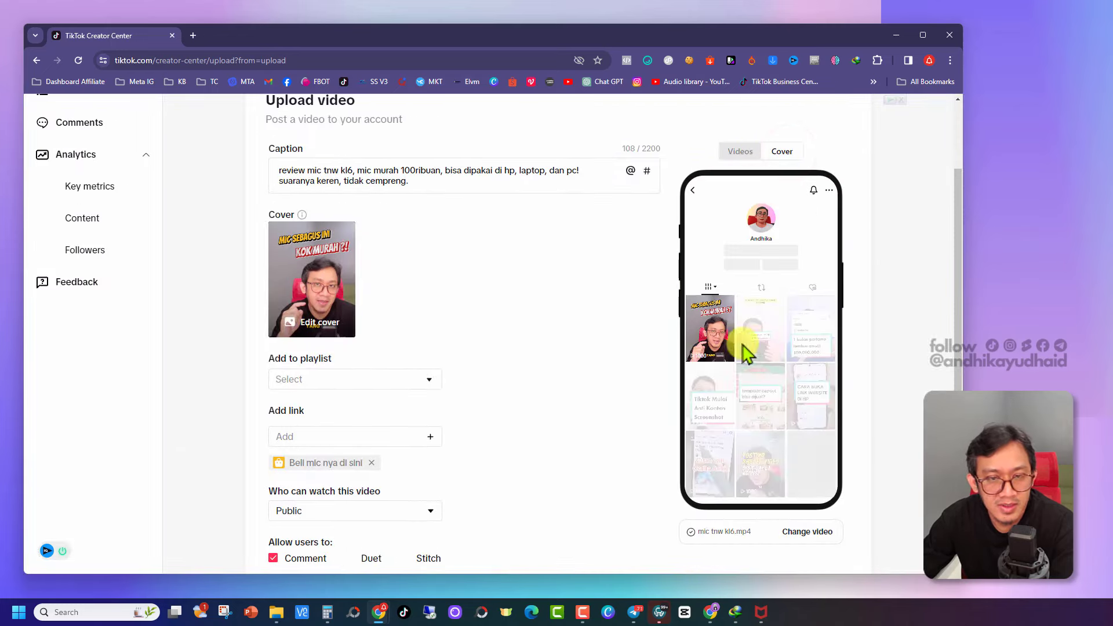
left_click(742, 153)
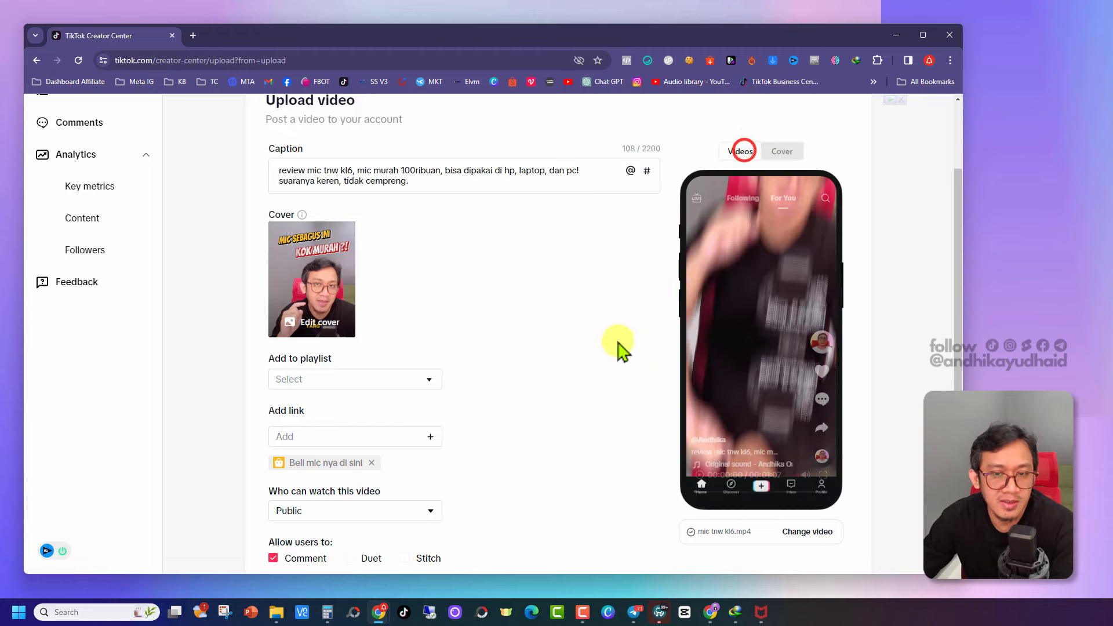
Post the video and open the list for managing posts.
scroll(567, 415, "down", 5)
left_click(439, 453)
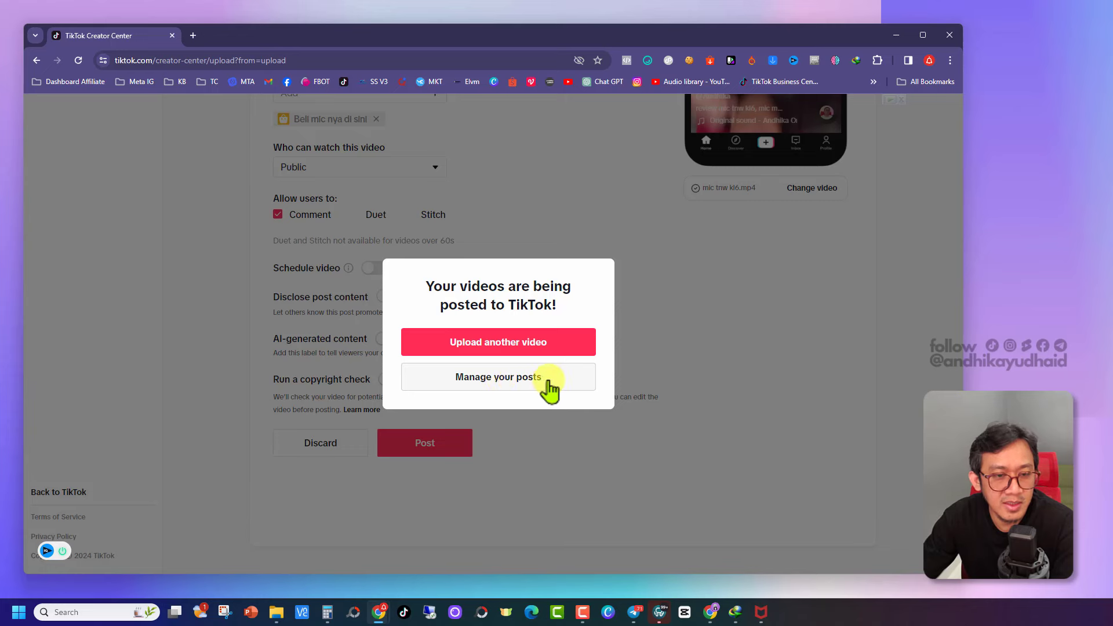
left_click(497, 385)
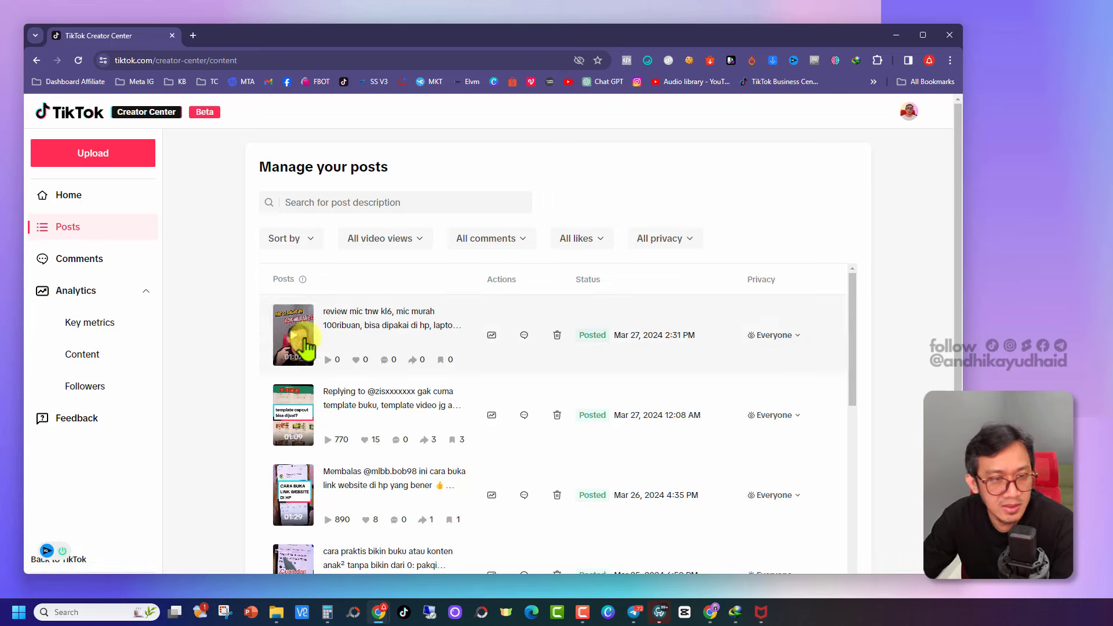
Open the account's TikTok profile in a new browser tab and look for the new post among its videos.
left_click(193, 35)
left_click(340, 82)
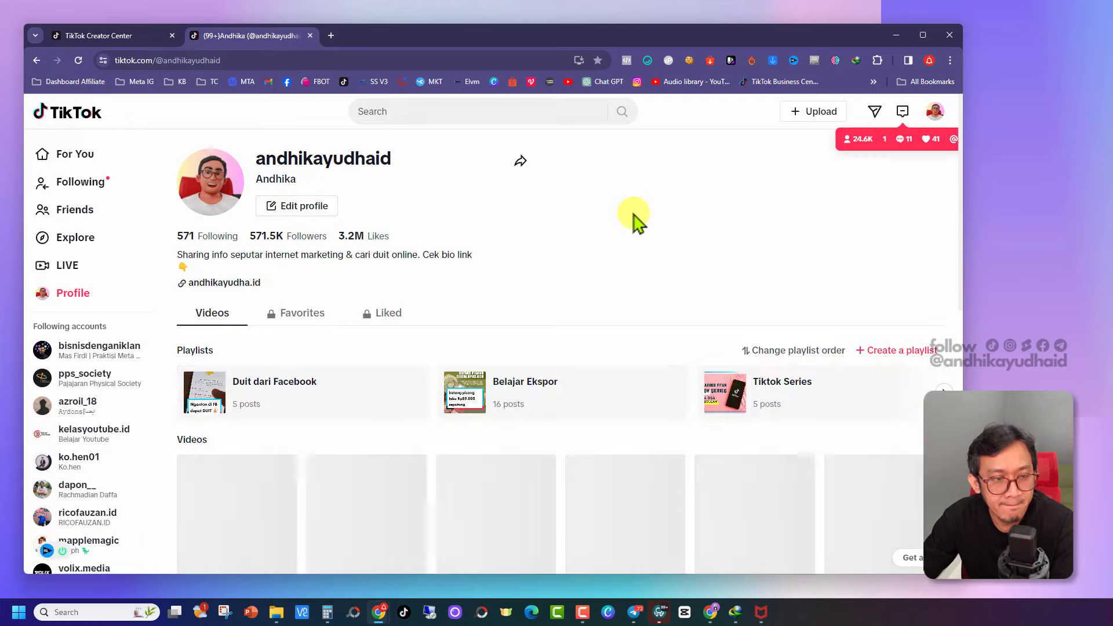
scroll(644, 221, "down", 2)
scroll(646, 220, "down", 2)
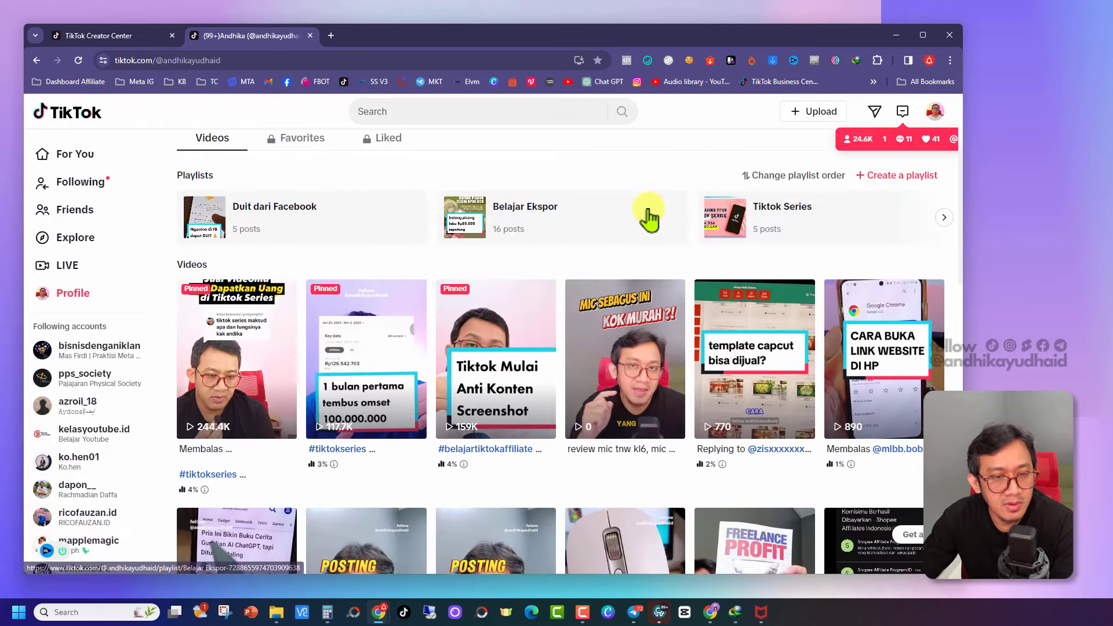
Play the new microphone review post from the profile with its sound muted, close it, and return to the TikTok Creator Center tab.
scroll(596, 413, "up", 1)
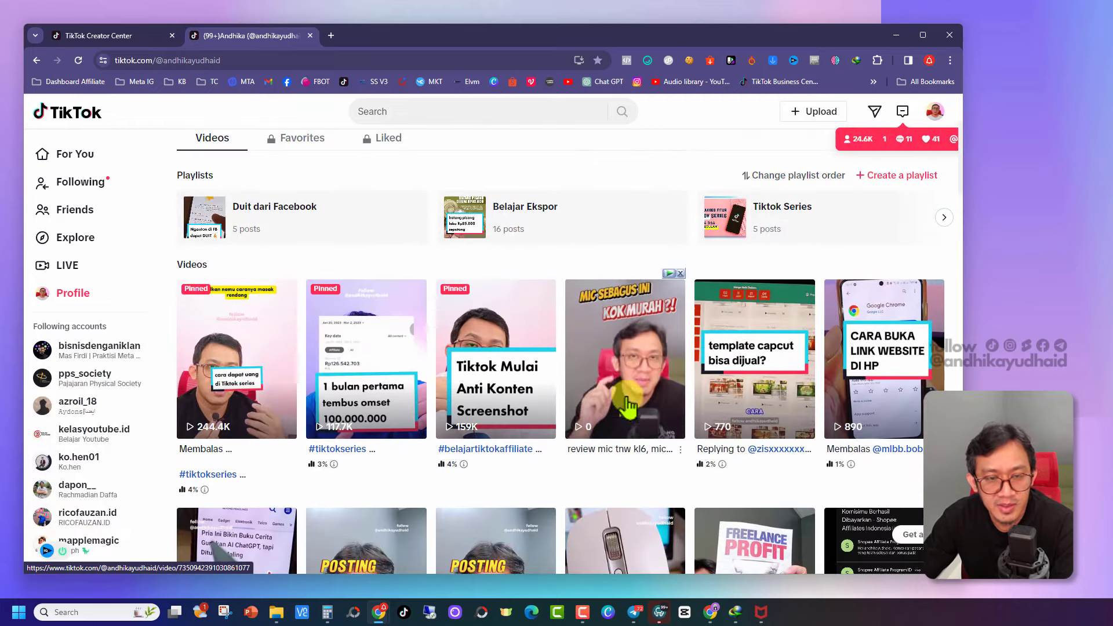
left_click(636, 369)
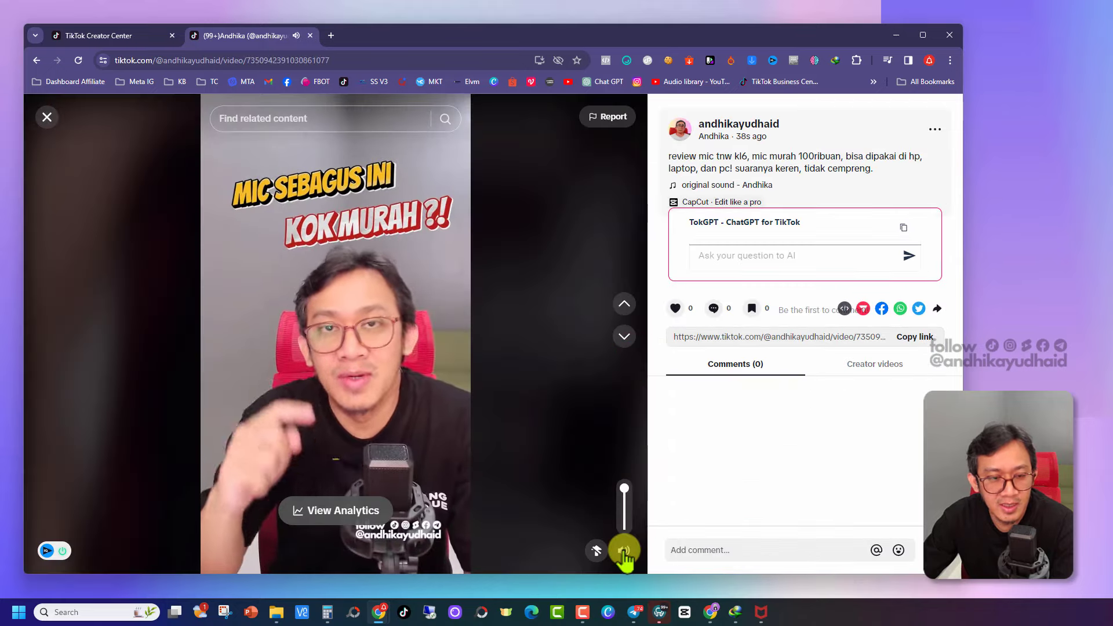
left_click(624, 550)
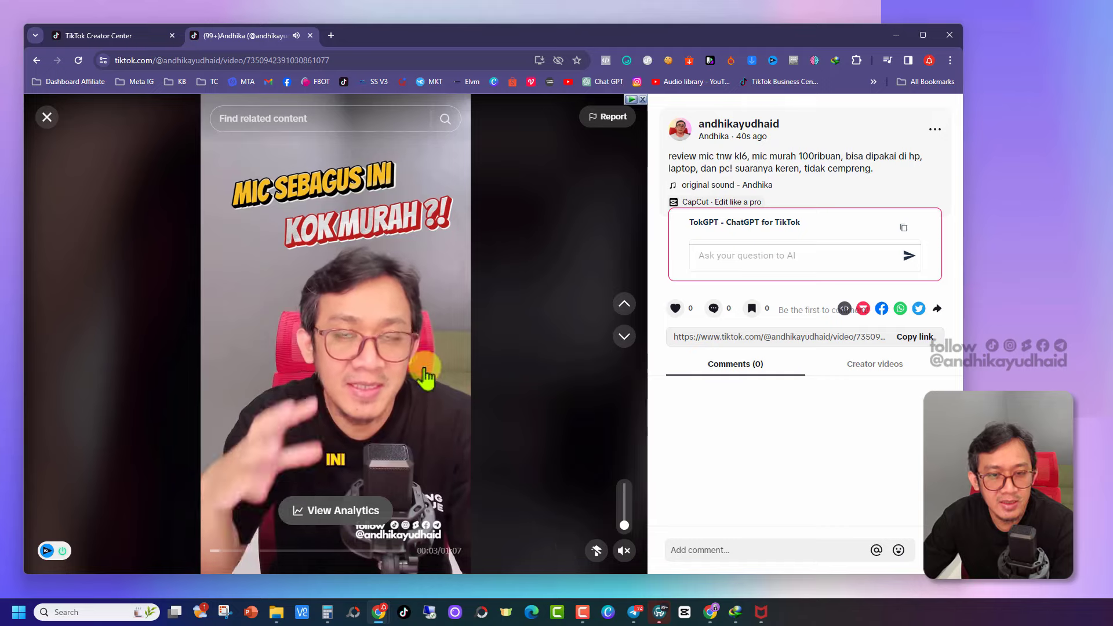
left_click(46, 116)
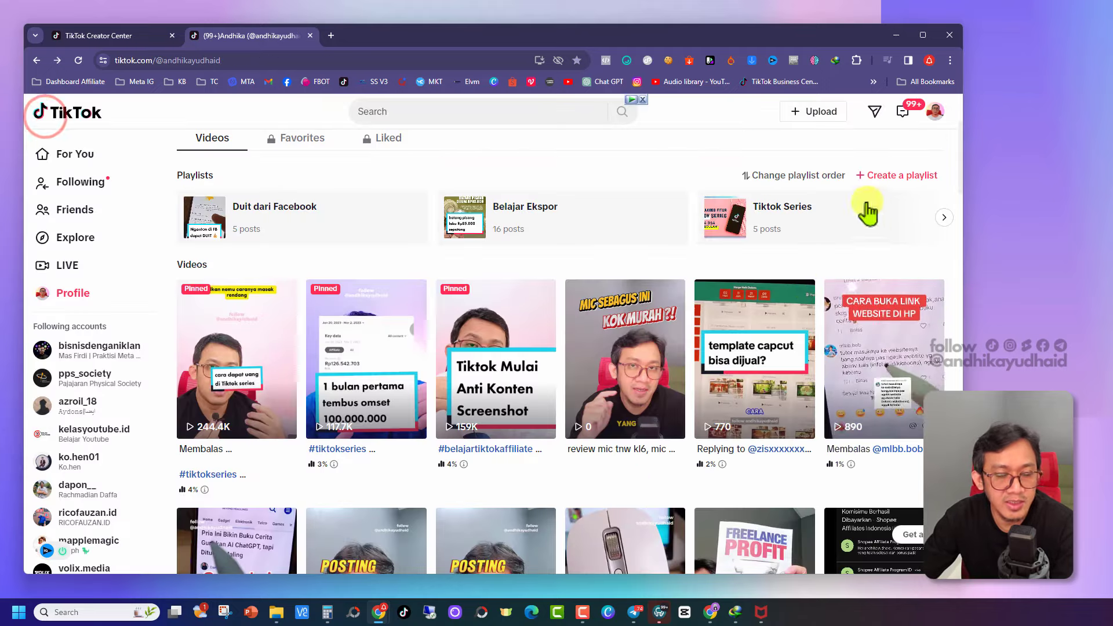
scroll(690, 168, "up", 3)
left_click(99, 39)
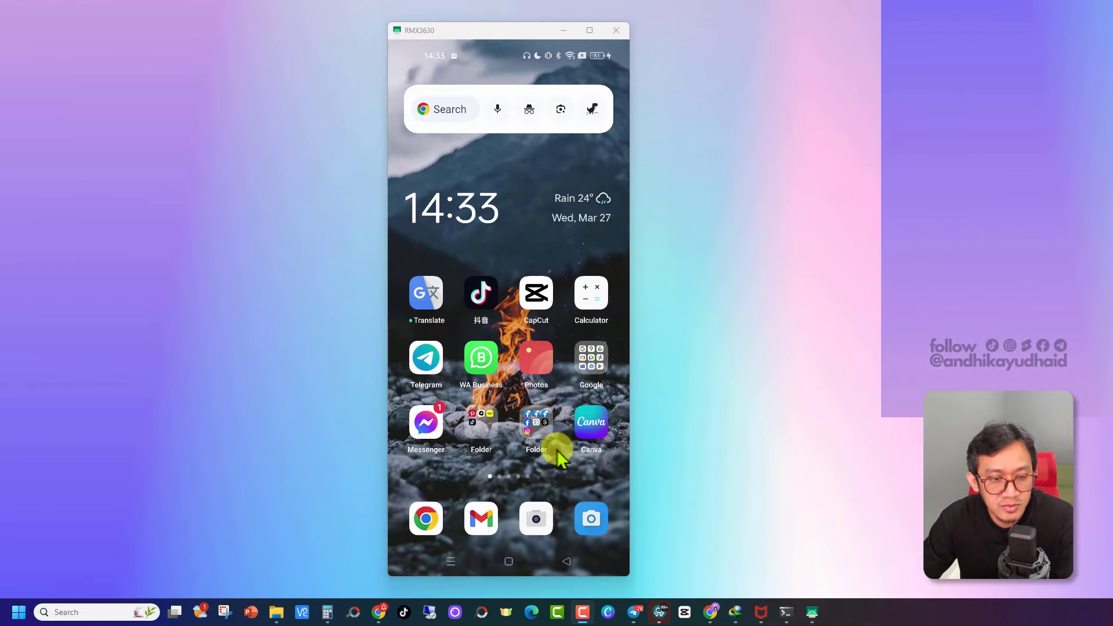
Switch to the mirrored phone, open the TikTok app from its folder, and show the account's own profile.
left_click(484, 436)
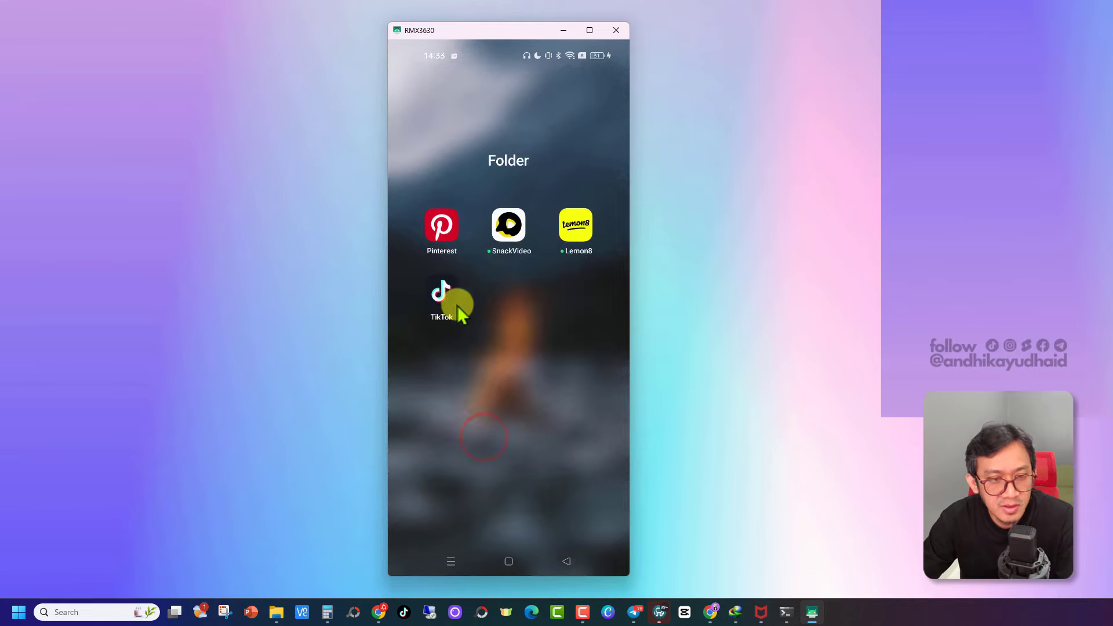
left_click(443, 298)
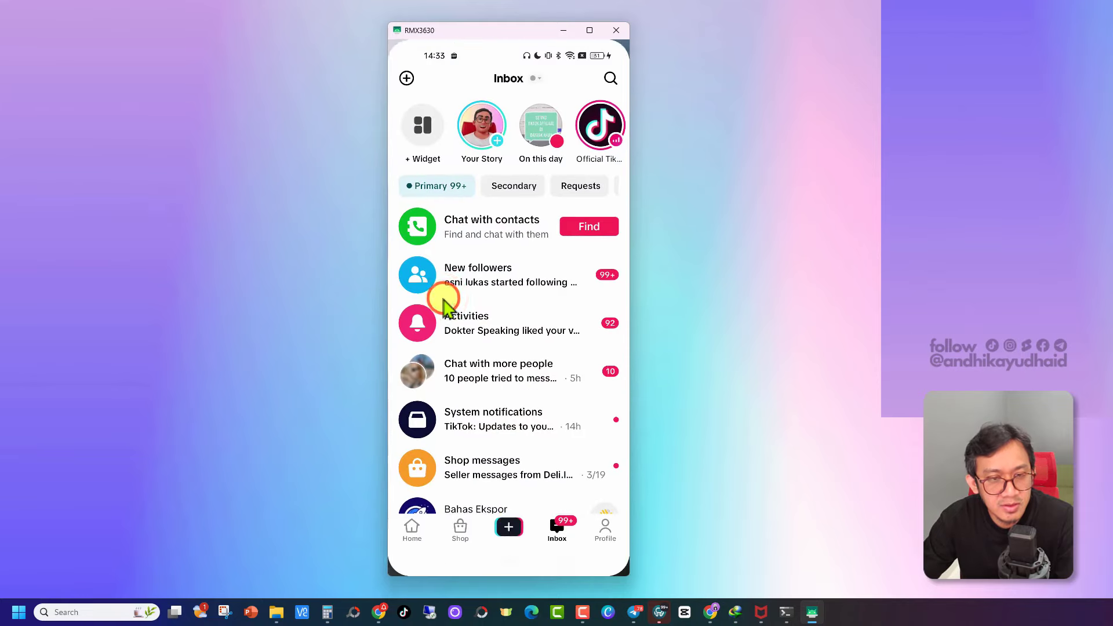
left_click(599, 540)
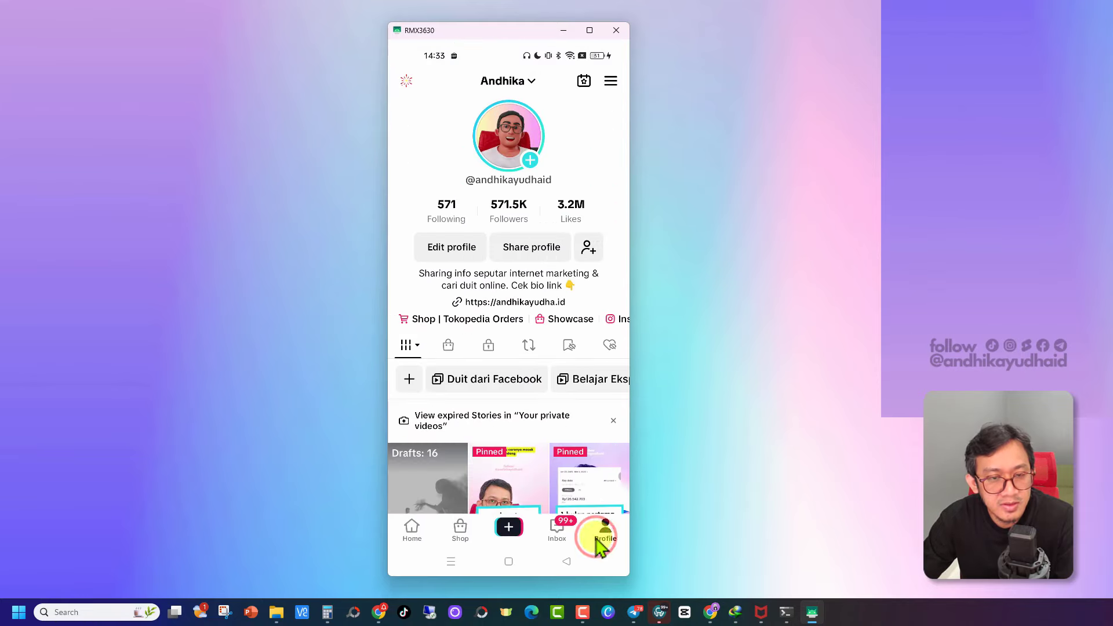
left_click(566, 177)
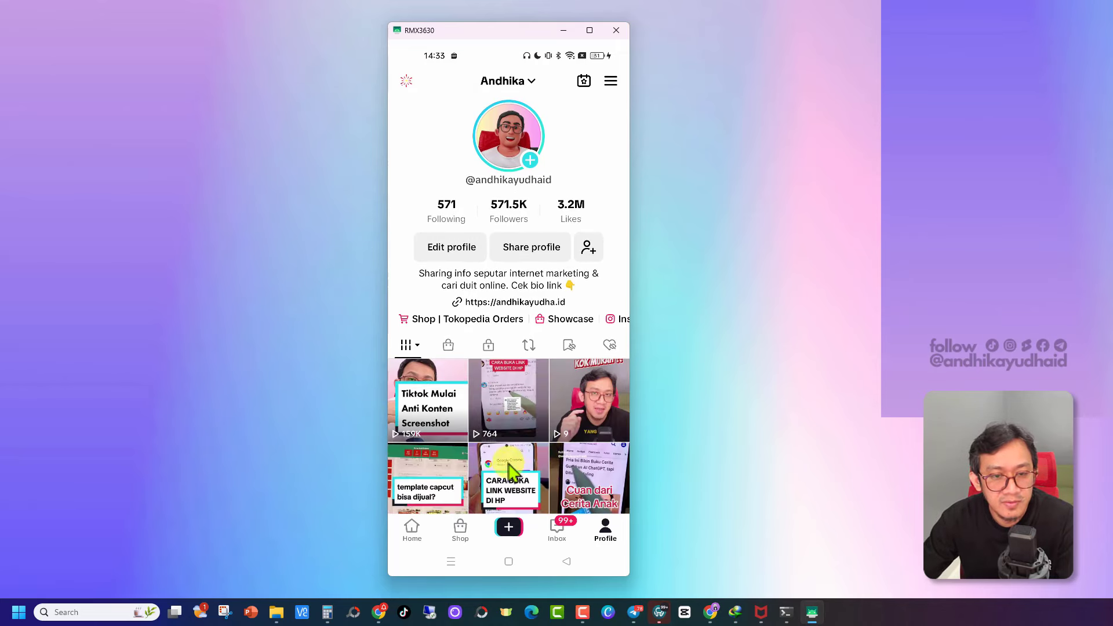
Open the new microphone review post to check its product link, return to the phone's home screen, and minimize the mirrored phone window.
left_click(595, 437)
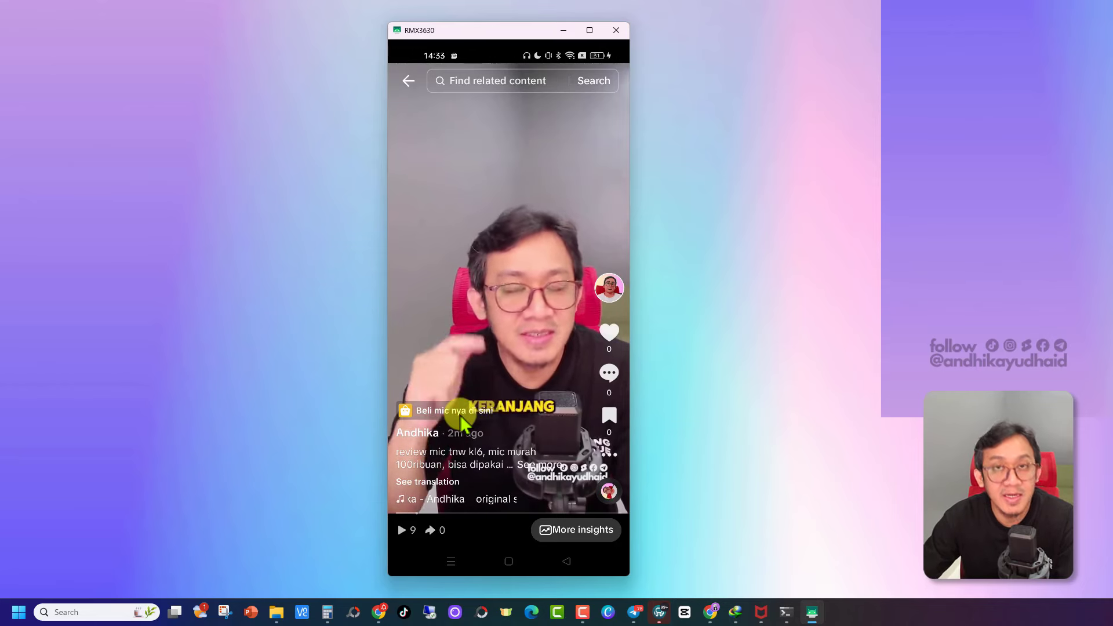
left_click(509, 561)
left_click(563, 29)
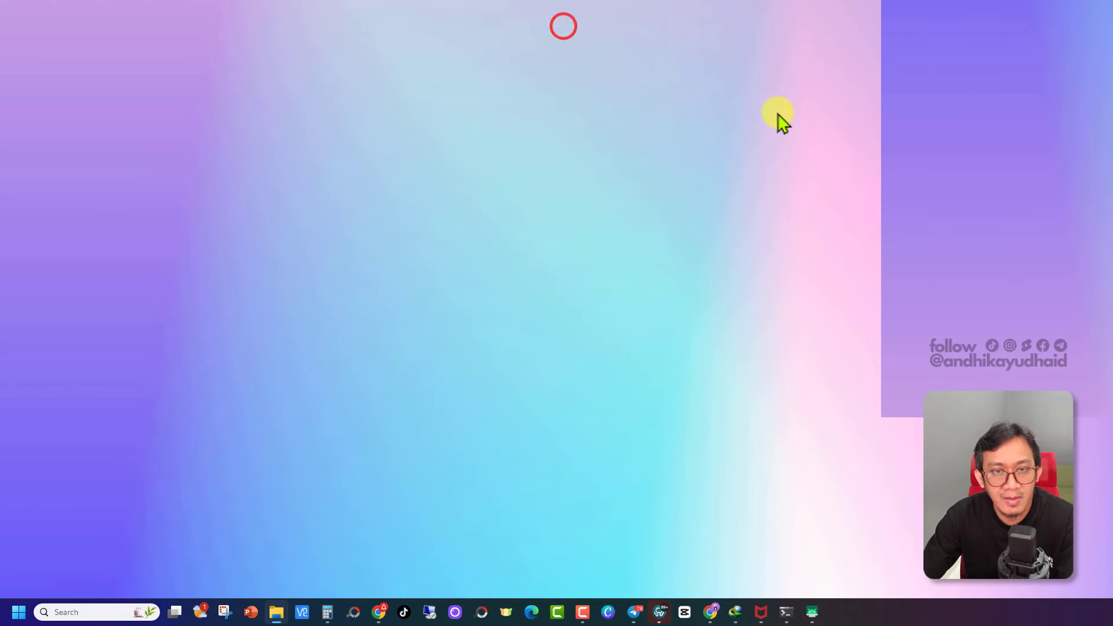